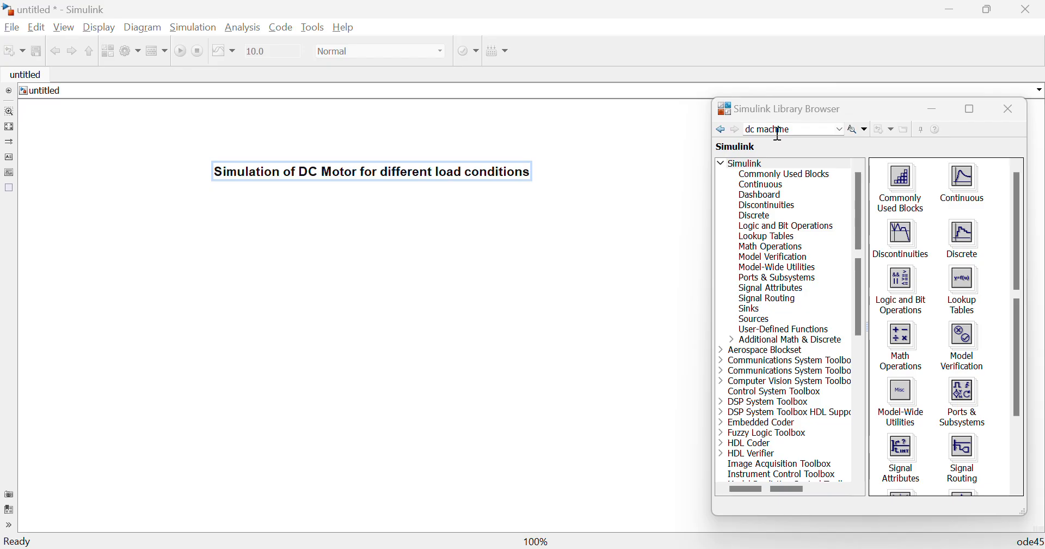
Search the library for "dc machine", add the DC Machine block to the model, and place it centrally below the title.
{"action": "key", "text": "Return"}
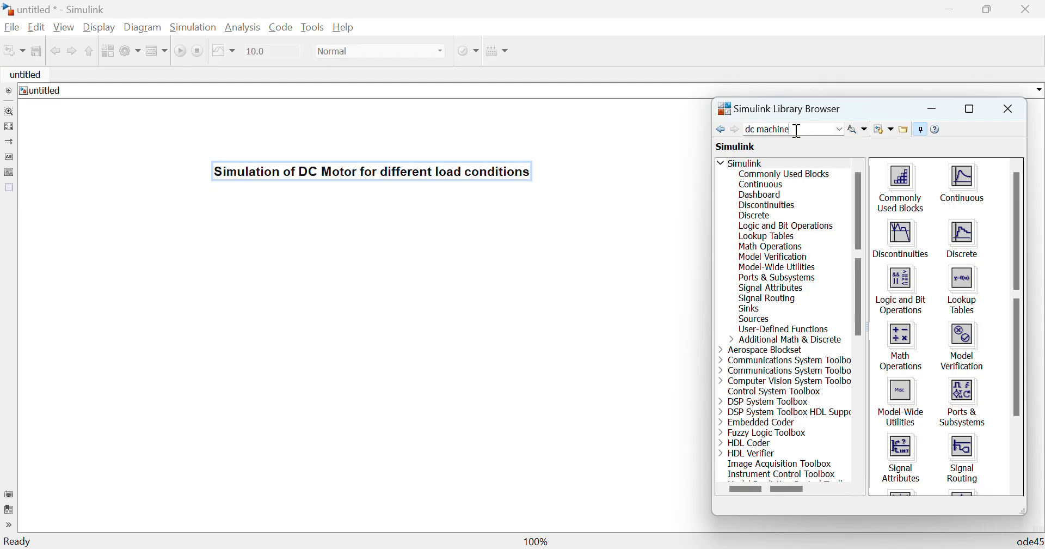
{"action": "left_click_drag", "start_coordinate": [795, 129], "coordinate": [747, 134]}
{"action": "key", "text": "Return"}
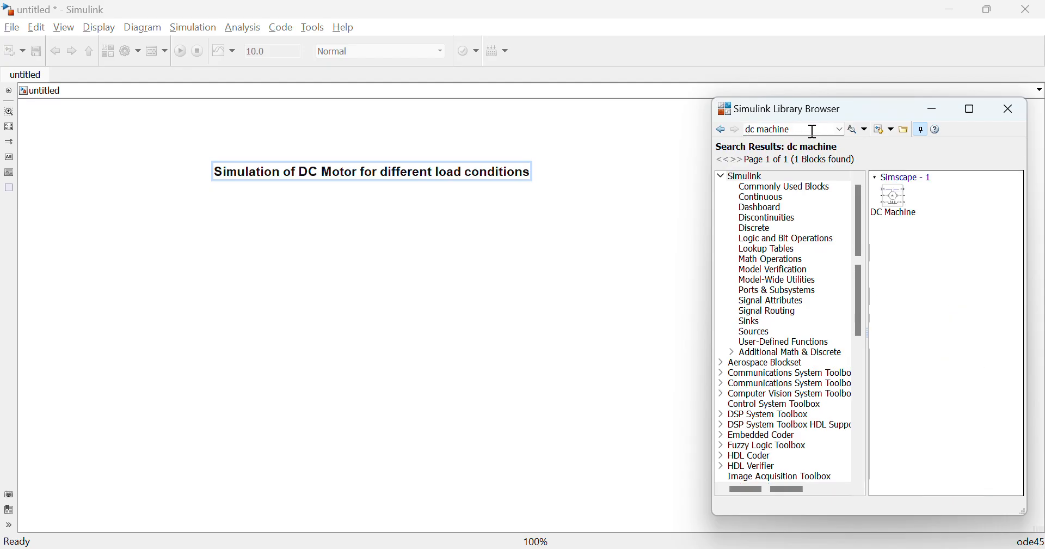
{"action": "right_click", "coordinate": [891, 199]}
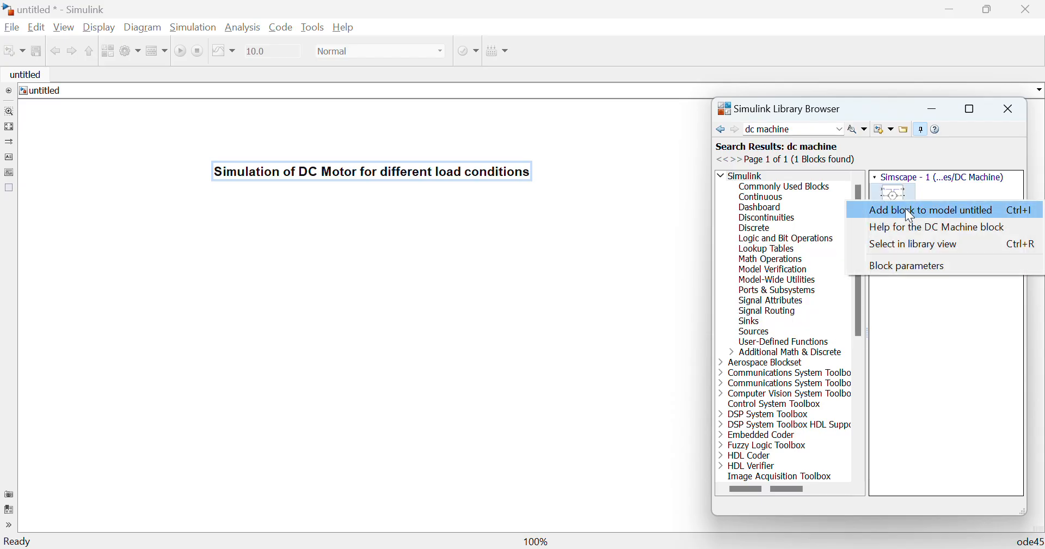
{"action": "left_click", "coordinate": [906, 209]}
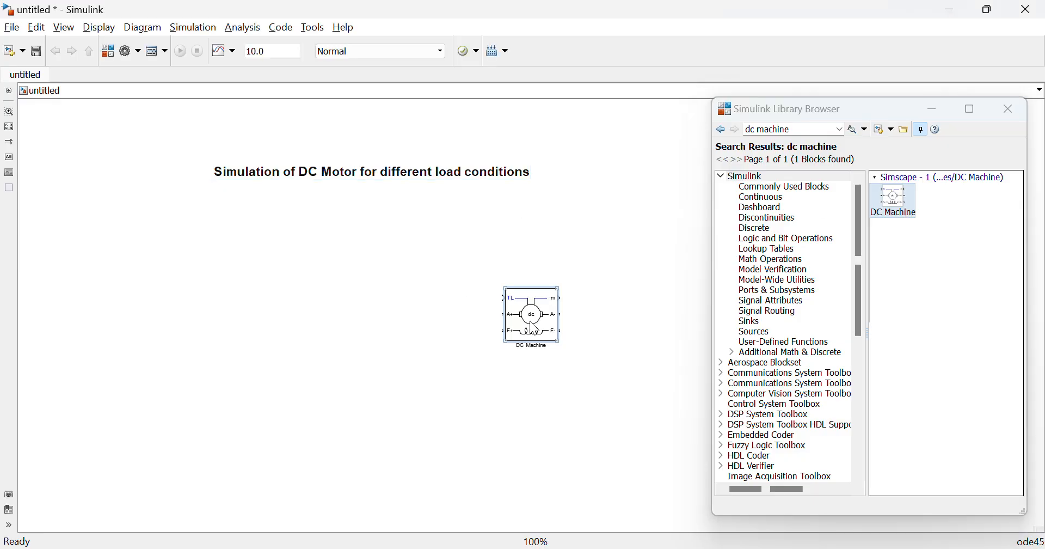
{"action": "left_click_drag", "start_coordinate": [532, 315], "coordinate": [374, 320]}
Search the library for "dc voltage source" and add the battery-symbol DC Voltage Source block to the model.
{"action": "left_click", "coordinate": [784, 129]}
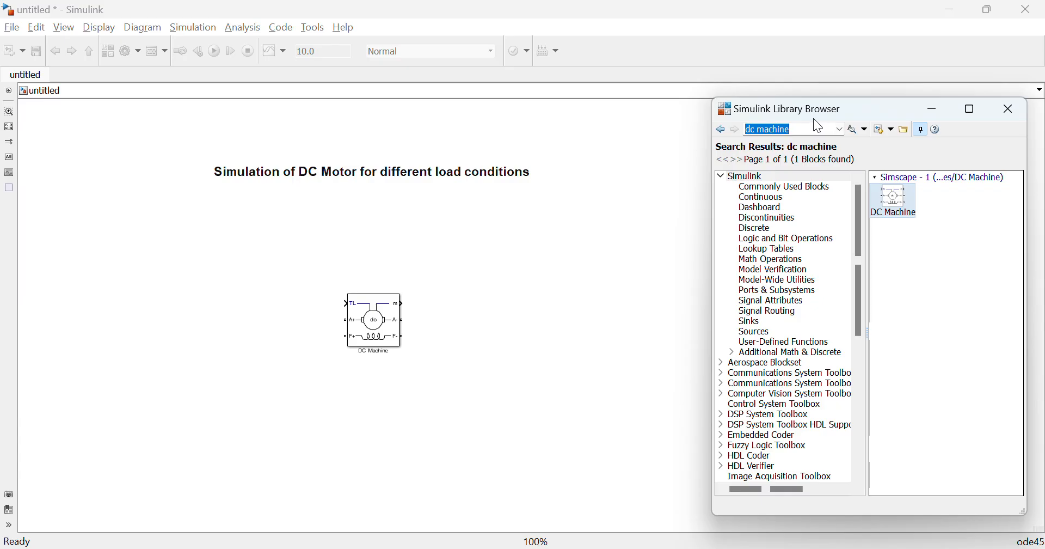
{"action": "type", "text": "dc volt"}
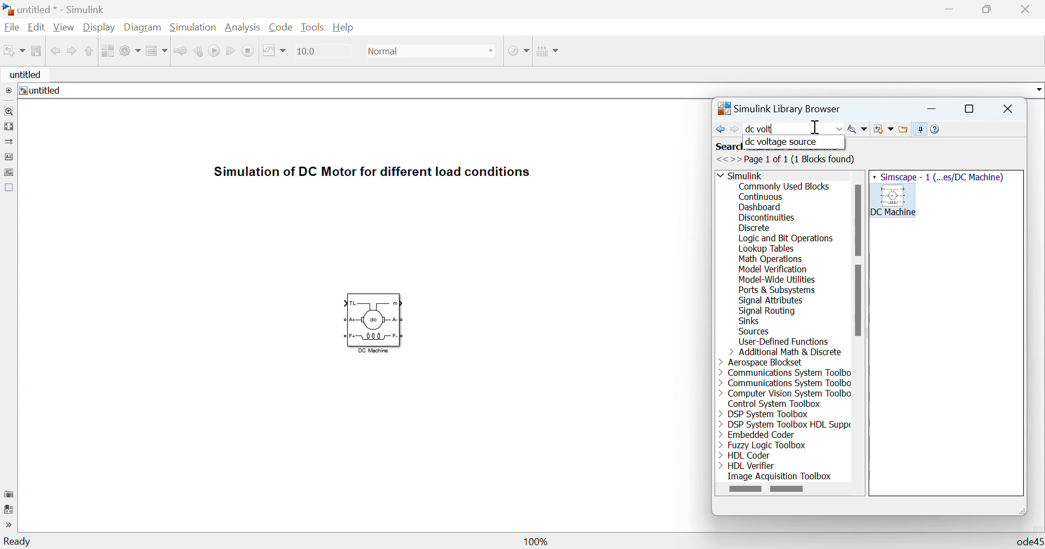
{"action": "left_click", "coordinate": [799, 142]}
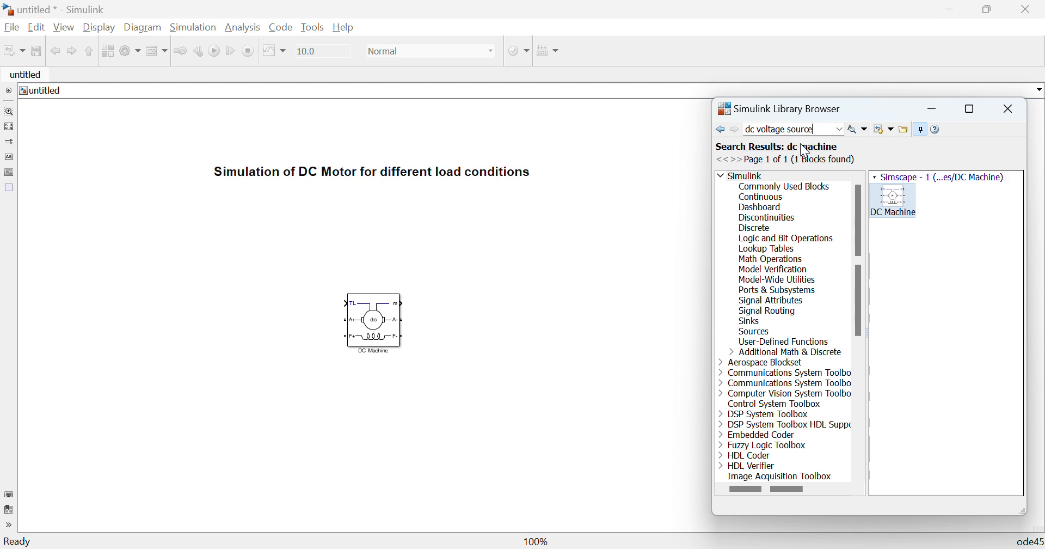
{"action": "key", "text": "Return"}
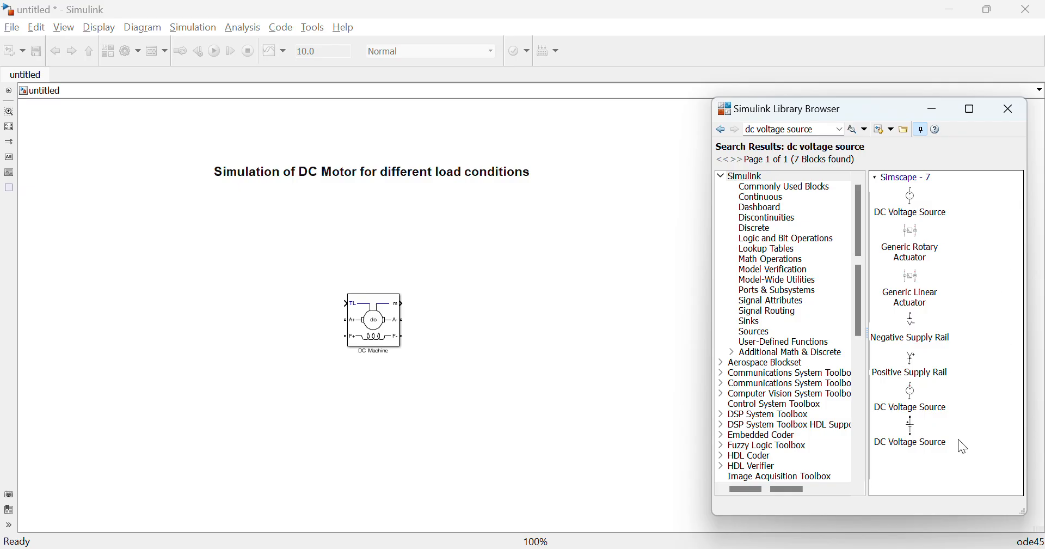
{"action": "right_click", "coordinate": [912, 433]}
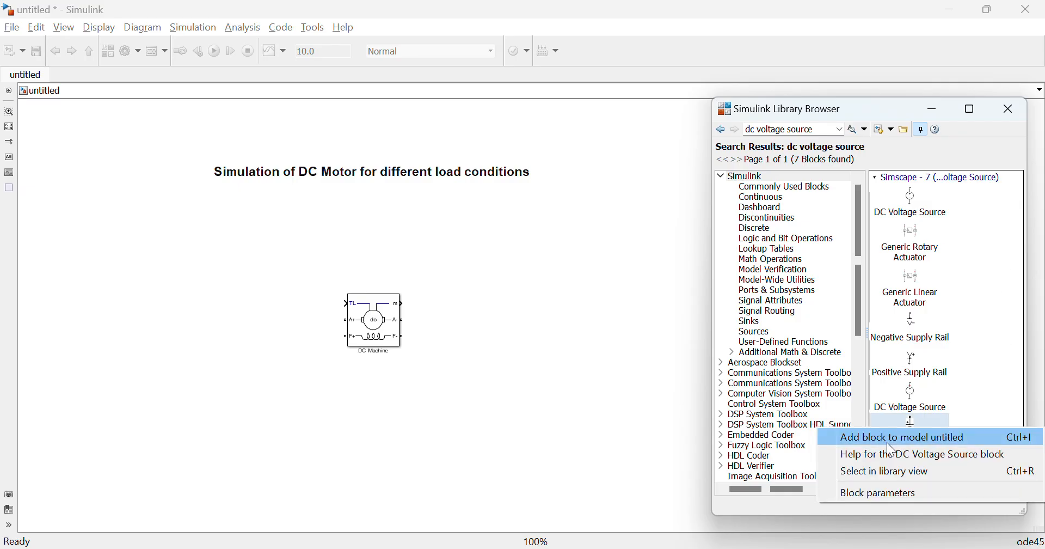
{"action": "left_click", "coordinate": [855, 437]}
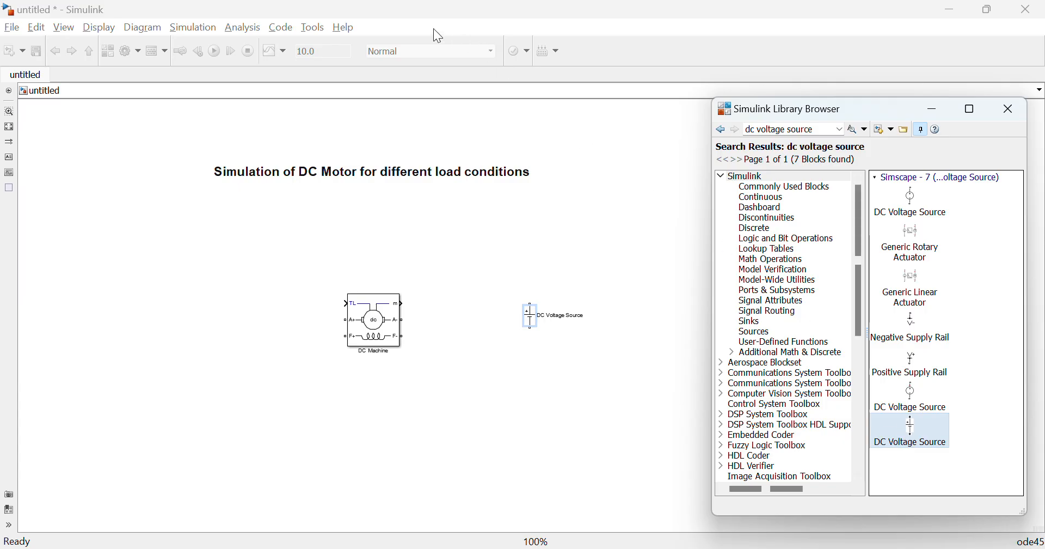
Search the library for "step" and add the Step block to the model.
{"action": "left_click", "coordinate": [817, 129]}
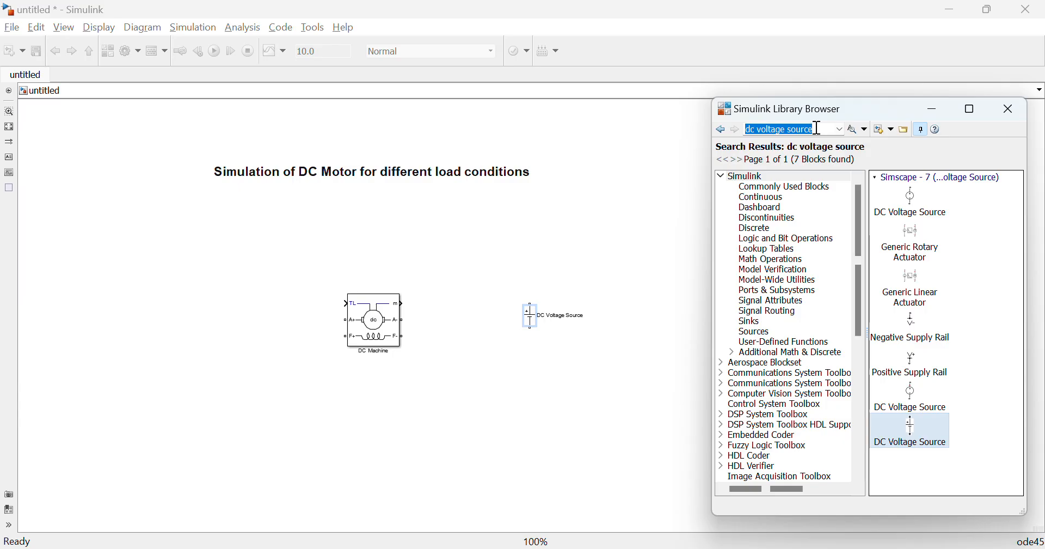
{"action": "type", "text": "step"}
{"action": "key", "text": "Return"}
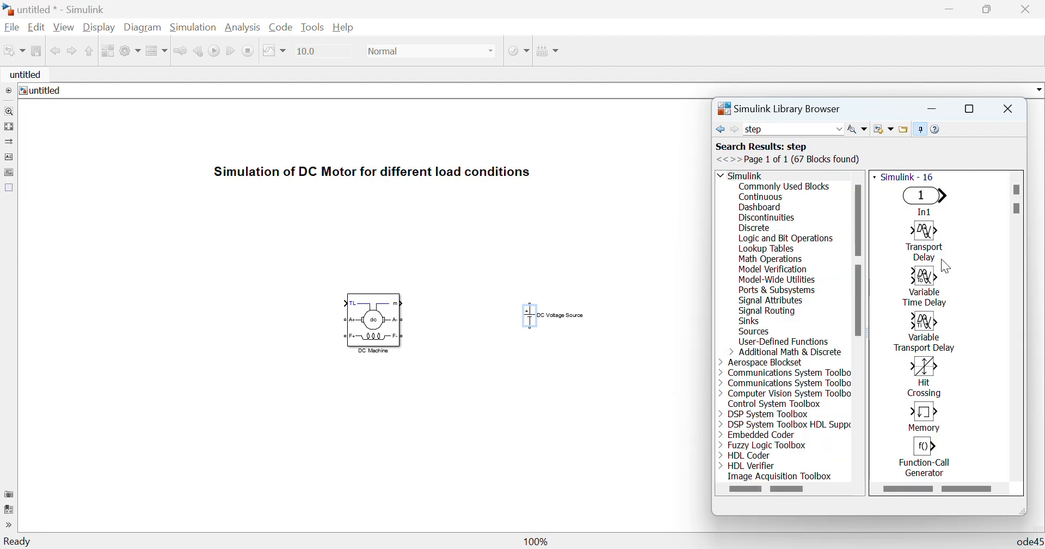
{"action": "scroll", "coordinate": [942, 266], "scroll_direction": "down", "scroll_amount": 10}
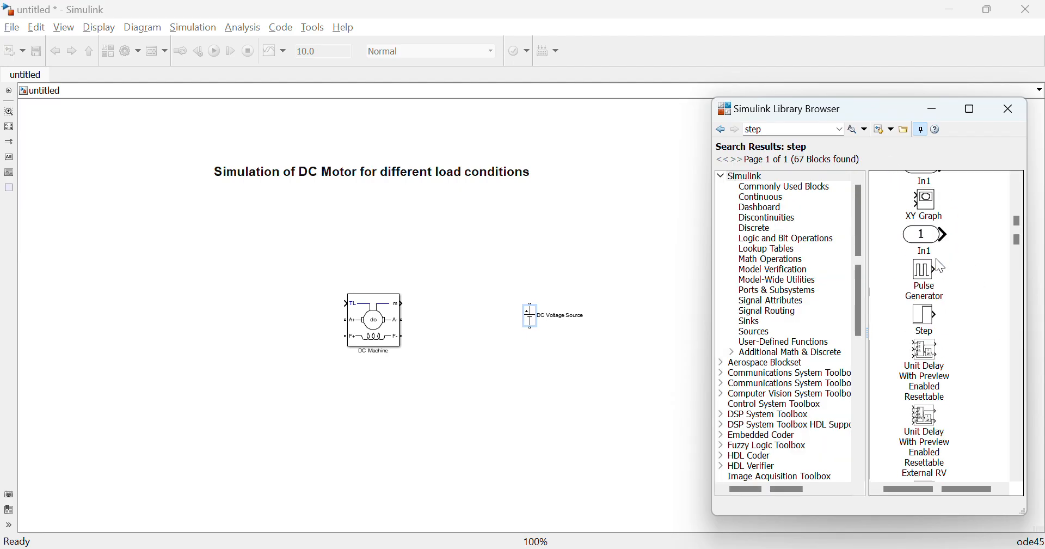
{"action": "right_click", "coordinate": [928, 337]}
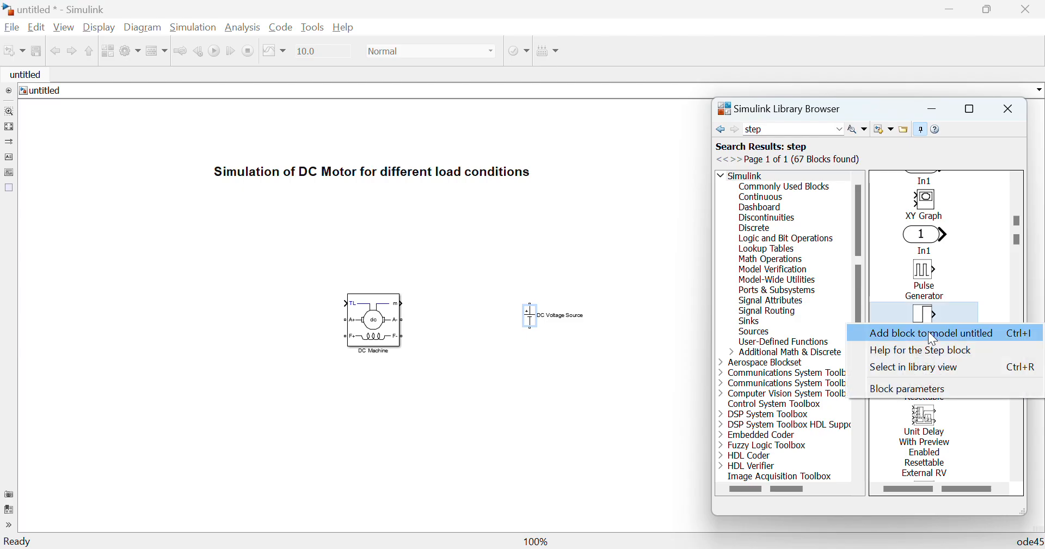
{"action": "left_click", "coordinate": [933, 337]}
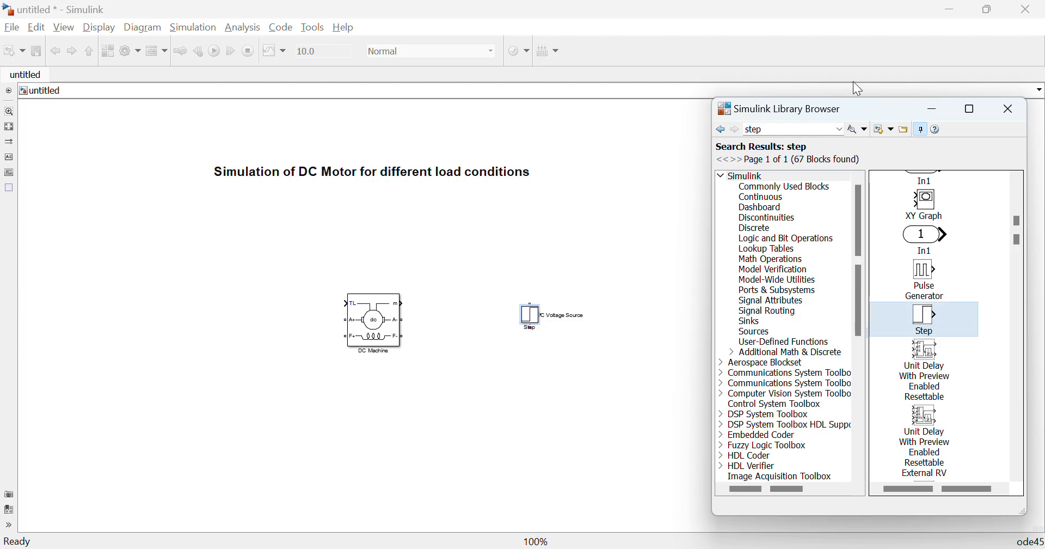
Add a Display block and a Scope block from the Simulink Sinks library to the model.
{"action": "double_click", "coordinate": [772, 133]}
{"action": "left_click", "coordinate": [768, 320]}
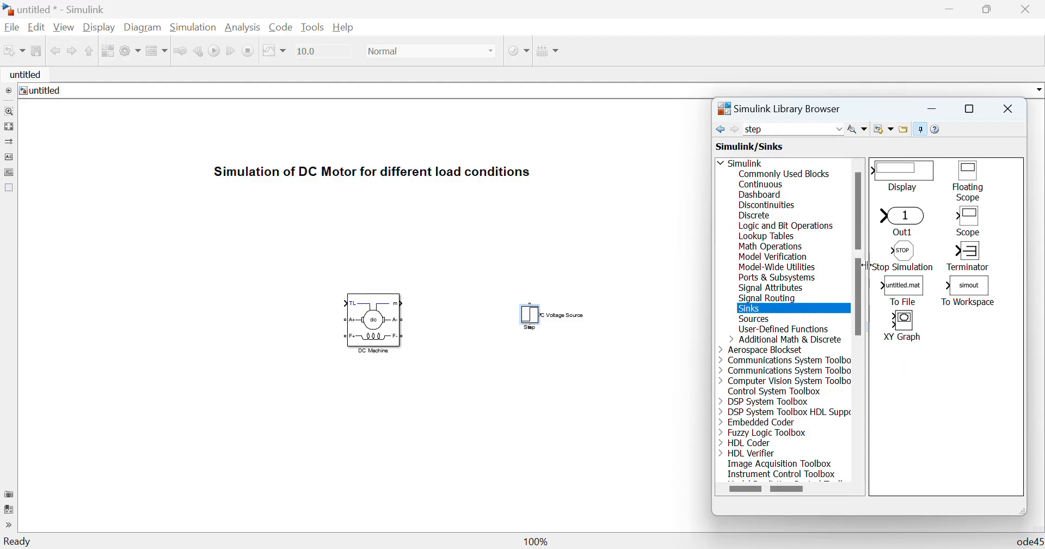
{"action": "right_click", "coordinate": [903, 171]}
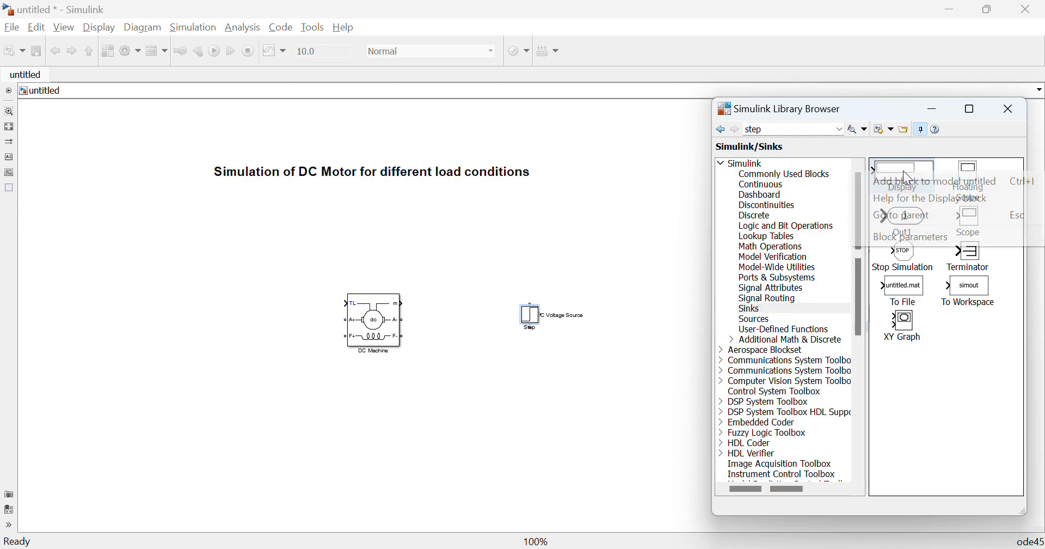
{"action": "left_click", "coordinate": [915, 179]}
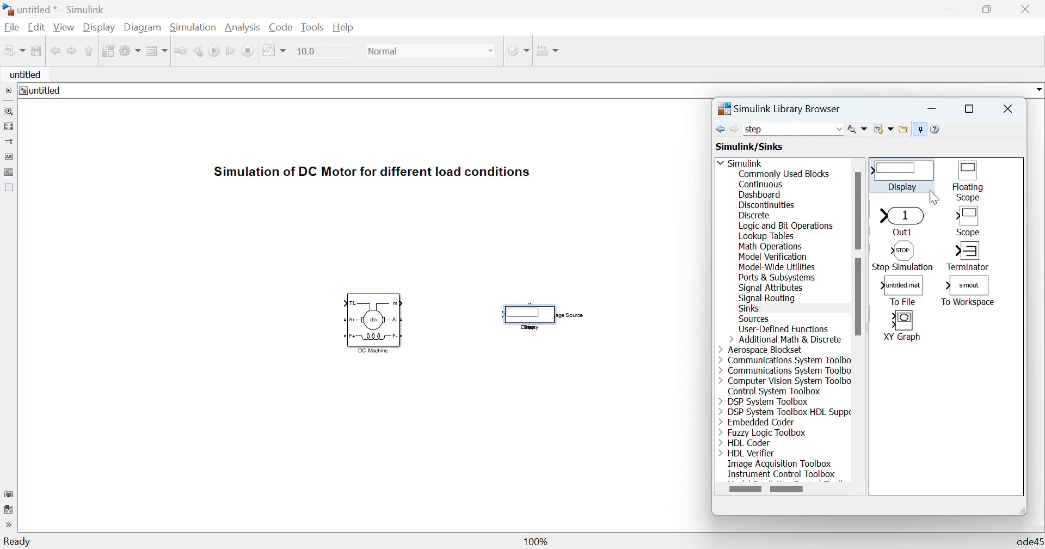
{"action": "right_click", "coordinate": [969, 220]}
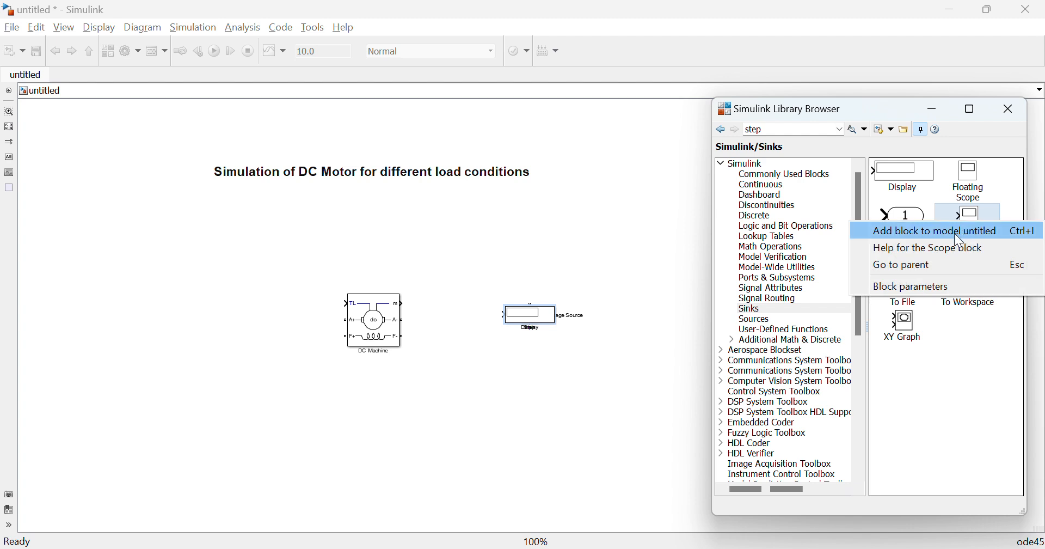
{"action": "left_click", "coordinate": [955, 233]}
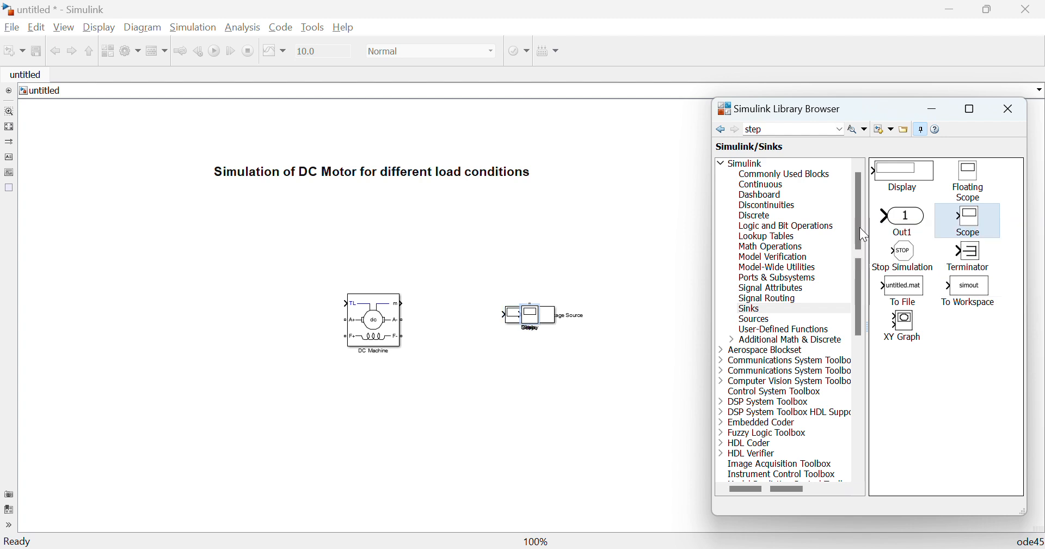
Search the library for "bus" and add the Bus Selector block to the model.
{"action": "left_click", "coordinate": [804, 129]}
{"action": "type", "text": "bus"}
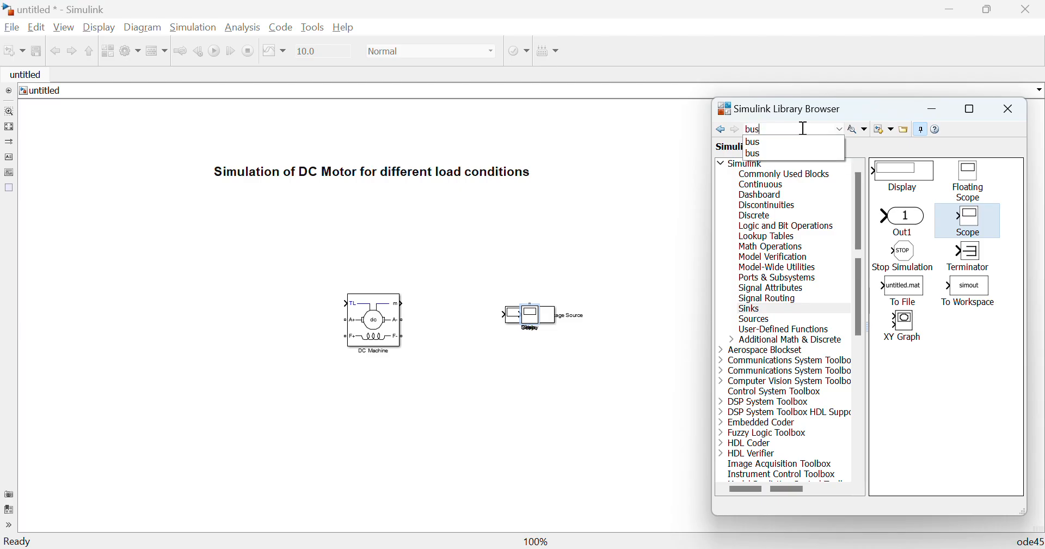
{"action": "key", "text": "Return"}
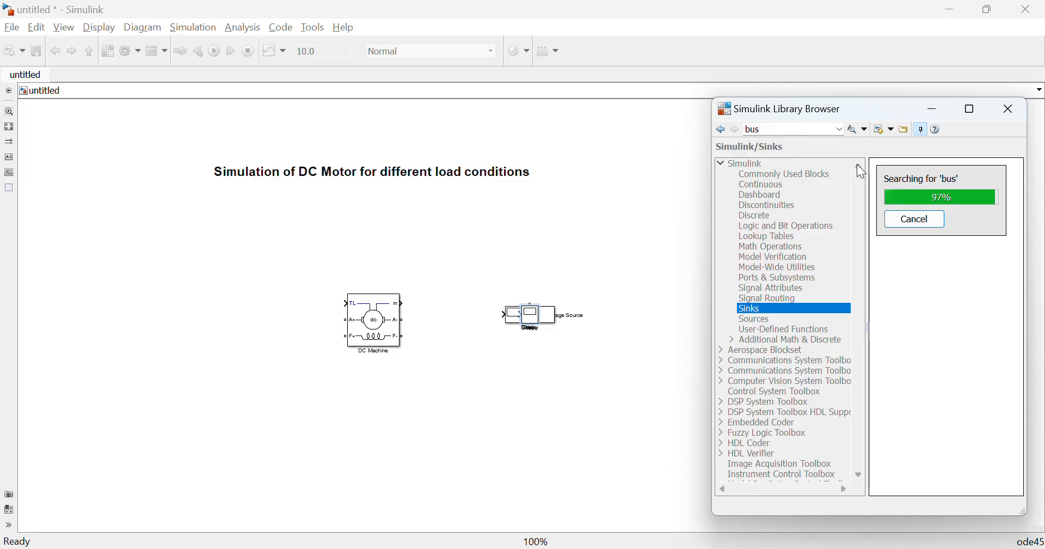
{"action": "right_click", "coordinate": [933, 252]}
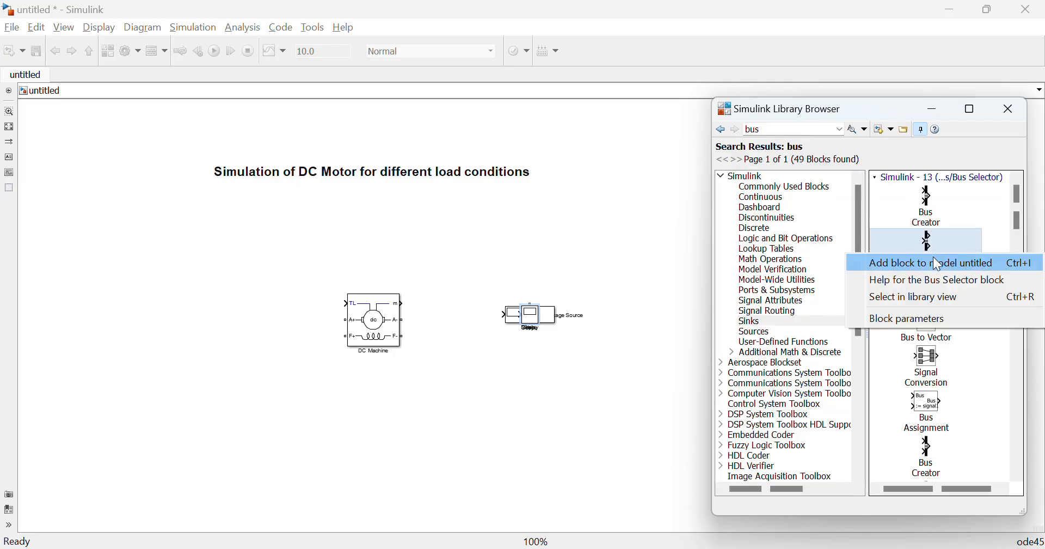
{"action": "left_click", "coordinate": [936, 262]}
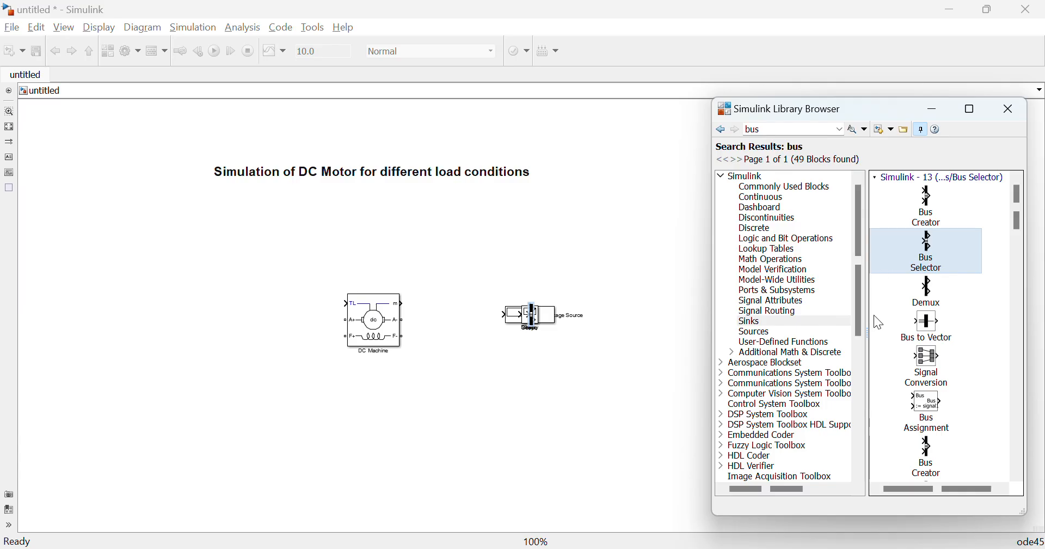
Add a Gain block from the Commonly Used Blocks library to the model.
{"action": "left_click", "coordinate": [780, 187]}
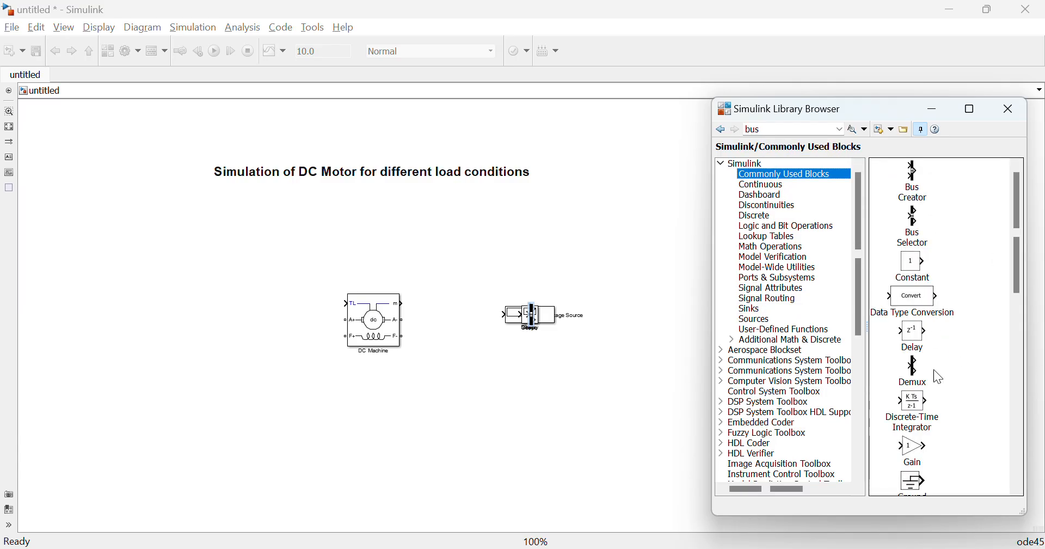
{"action": "left_click", "coordinate": [922, 457]}
{"action": "right_click", "coordinate": [920, 456]}
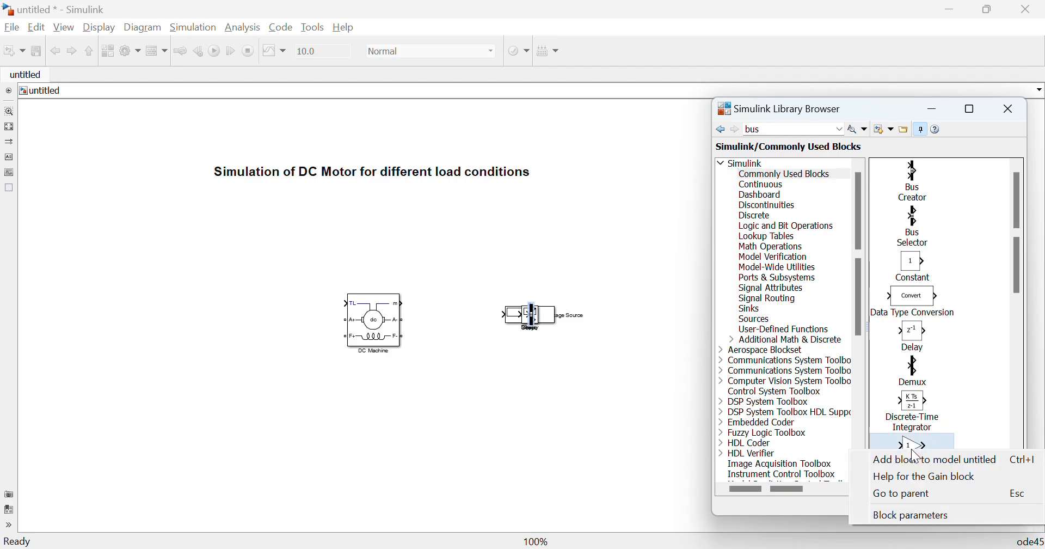
{"action": "left_click", "coordinate": [920, 461]}
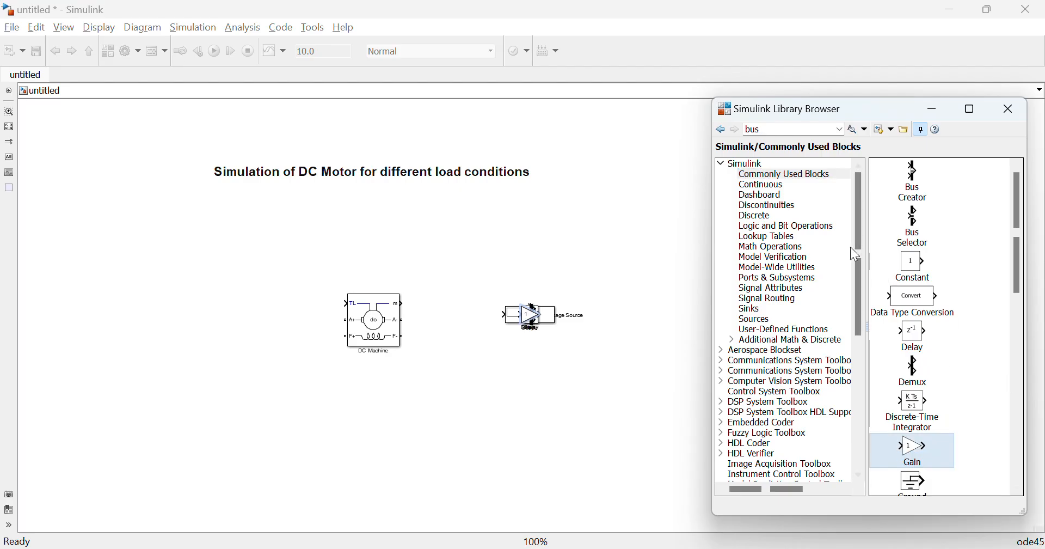
Search the library for "sum" and add the round Sum block to the model.
{"action": "double_click", "coordinate": [770, 125]}
{"action": "type", "text": "sum"}
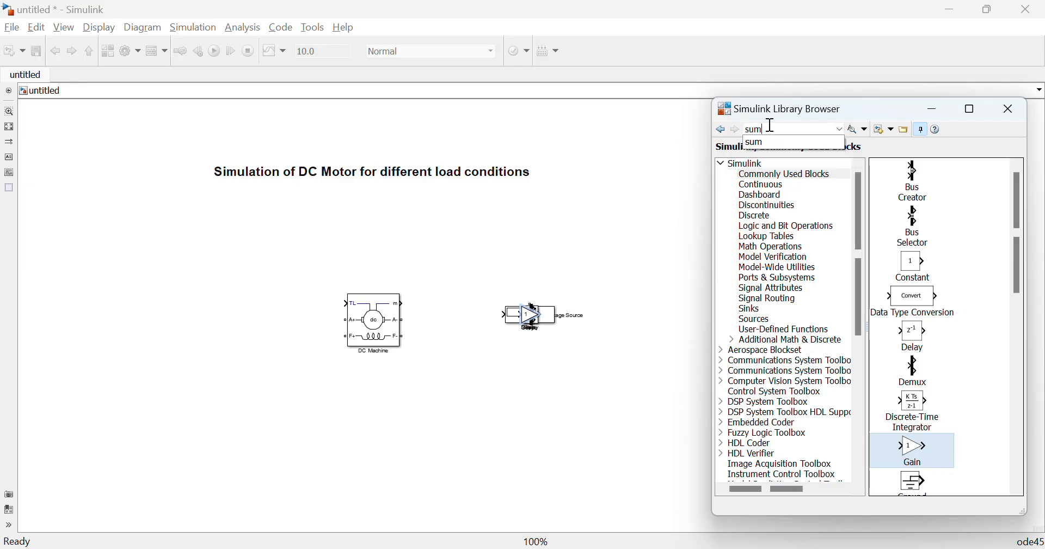
{"action": "key", "text": "Return"}
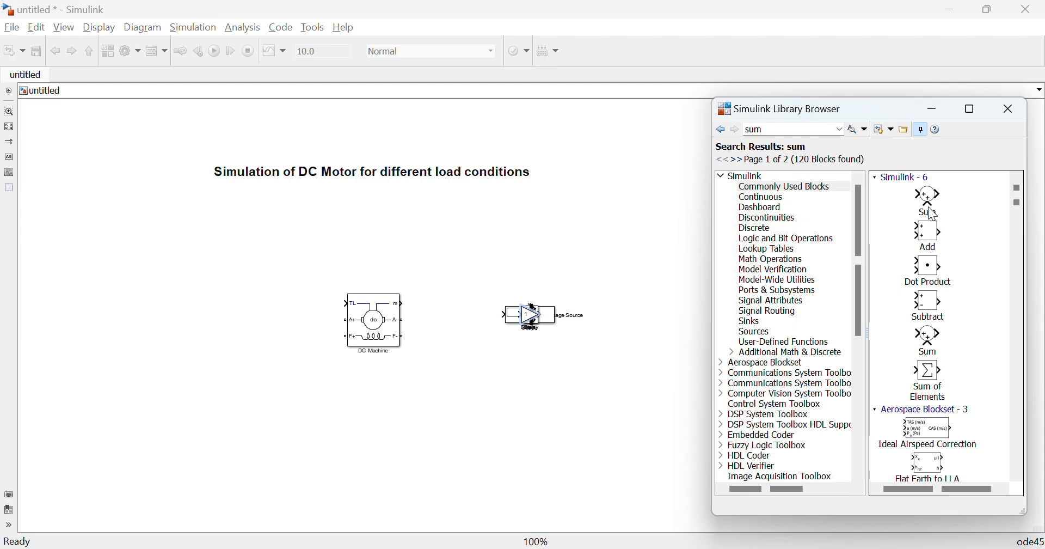
{"action": "right_click", "coordinate": [930, 211]}
{"action": "left_click", "coordinate": [941, 218]}
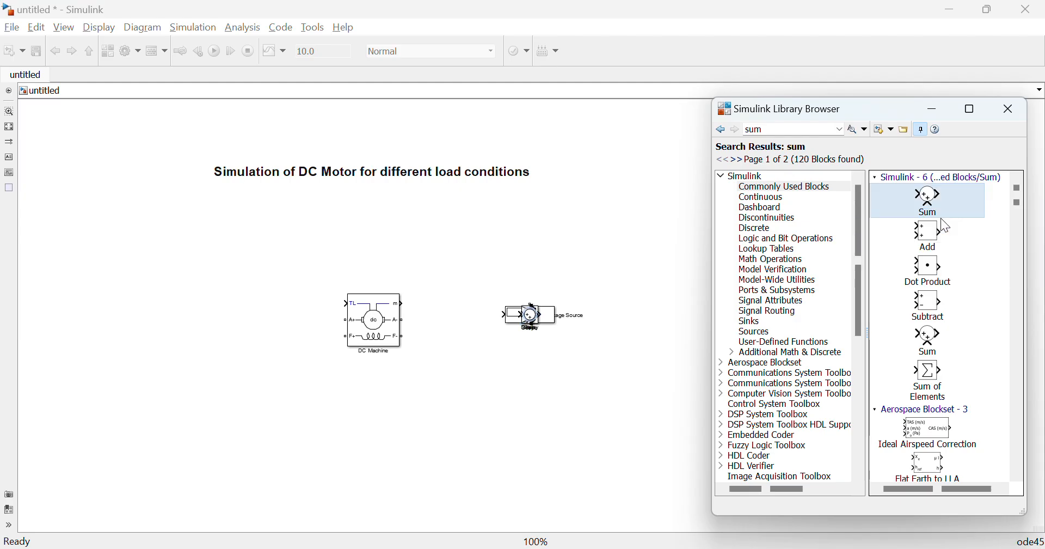
Search the library for "powergui" and add the powergui block to the model.
{"action": "double_click", "coordinate": [808, 129]}
{"action": "type", "text": "powe"}
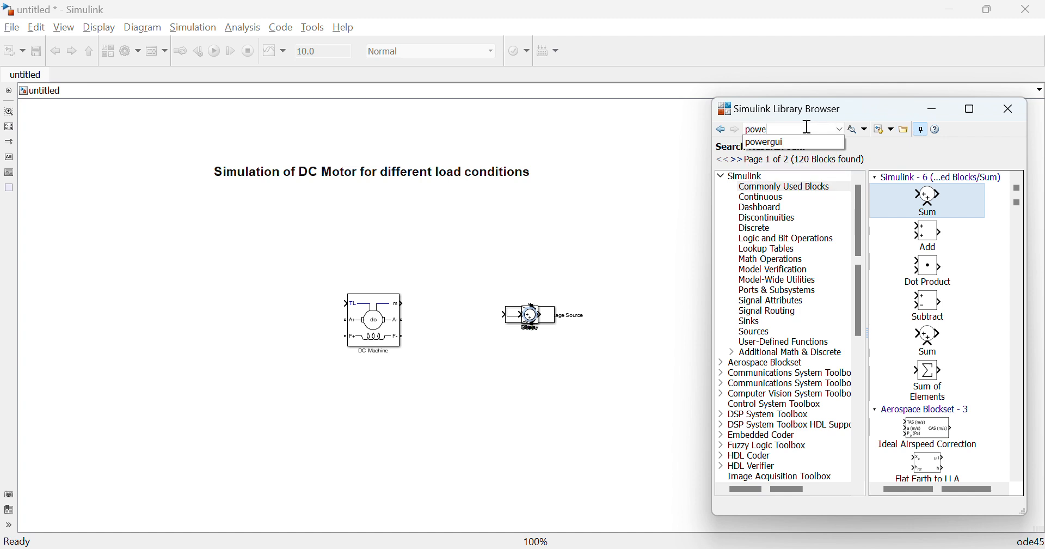
{"action": "type", "text": "r"}
{"action": "key", "text": "Down"}
{"action": "key", "text": "Return"}
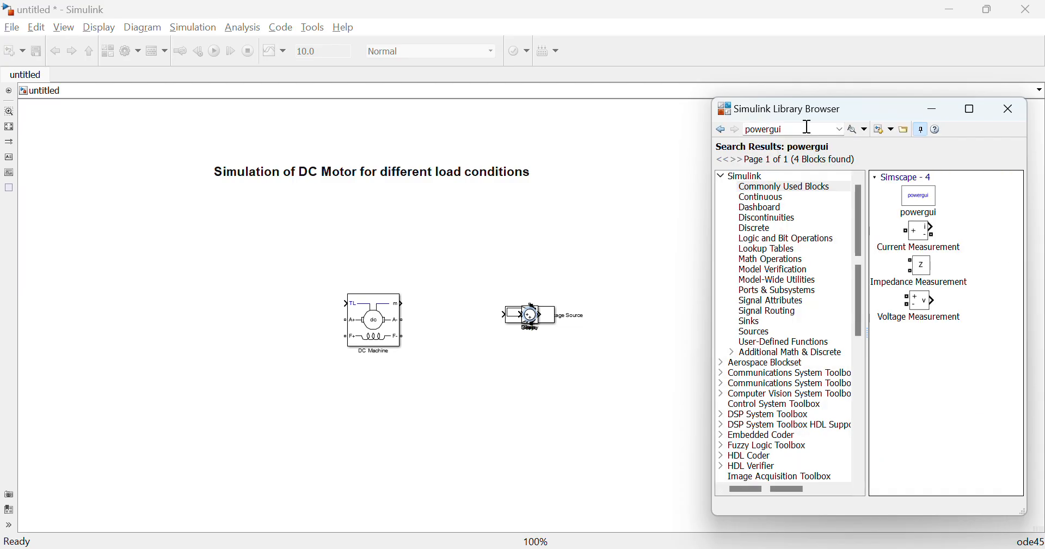
{"action": "right_click", "coordinate": [920, 202]}
{"action": "left_click", "coordinate": [932, 206]}
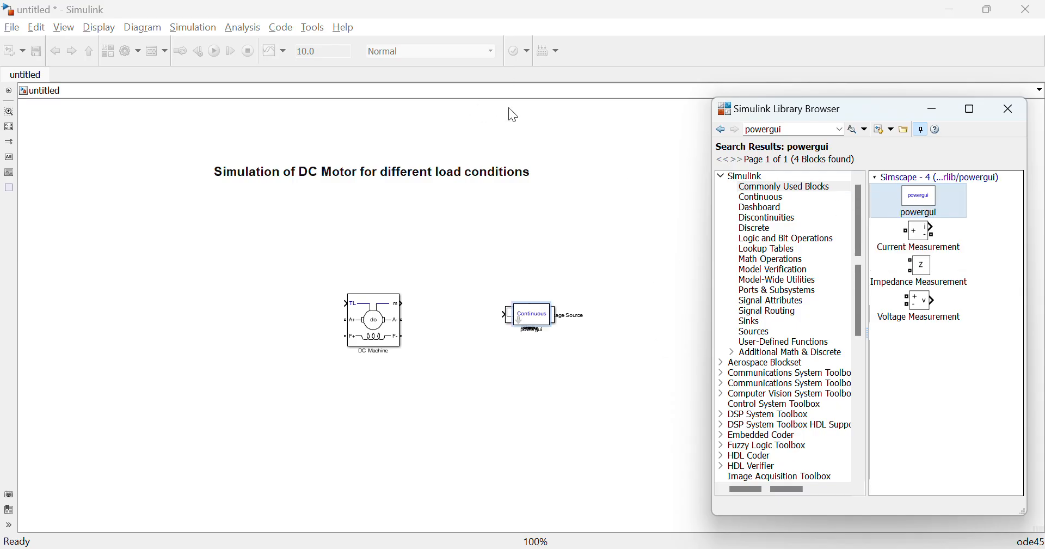
Place the DC Voltage Source below the DC Machine and rotate it horizontally with its positive terminal on the machine's F+ side.
{"action": "left_click", "coordinate": [390, 28]}
{"action": "key", "text": "space"}
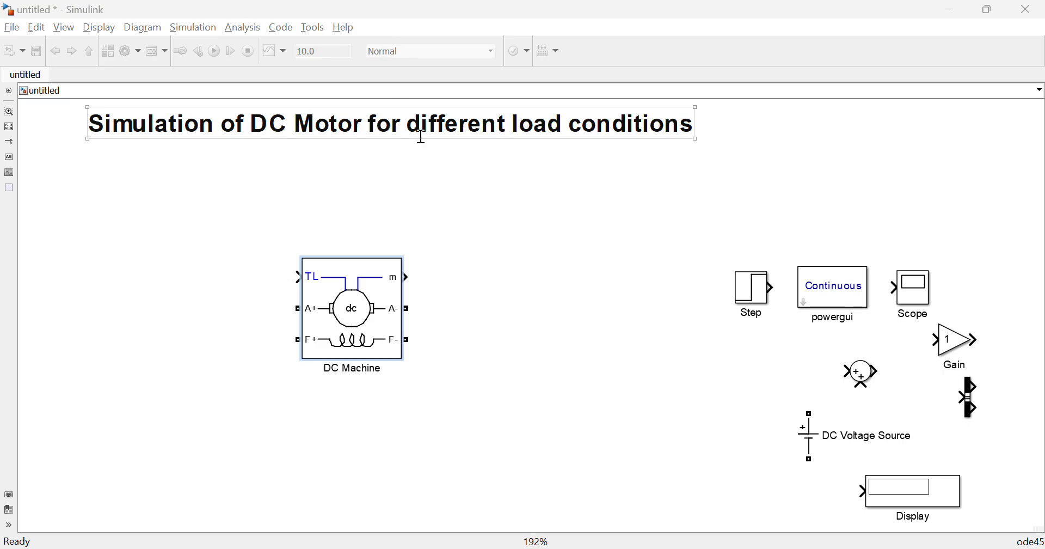
{"action": "left_click", "coordinate": [505, 340]}
{"action": "left_click", "coordinate": [814, 438]}
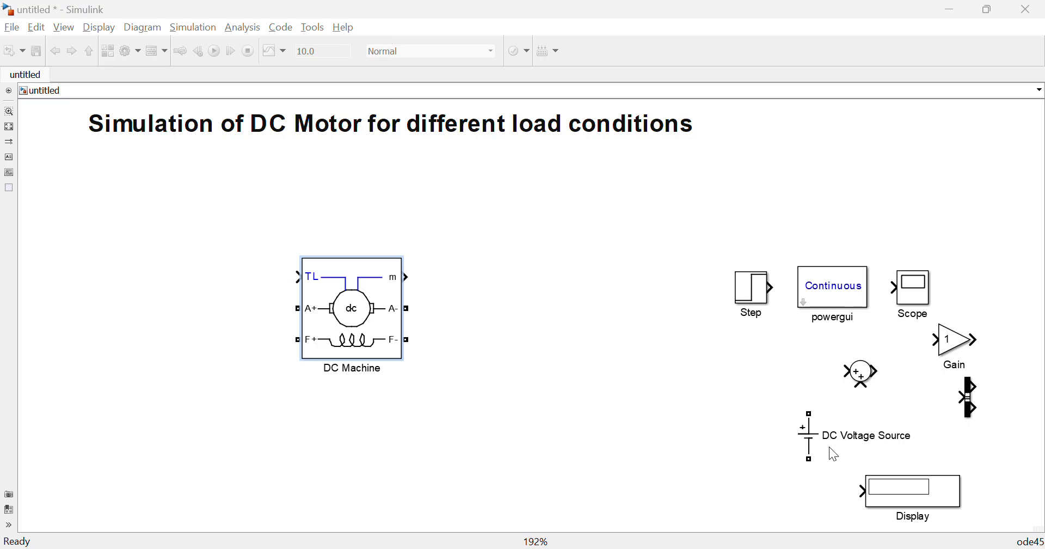
{"action": "left_click_drag", "start_coordinate": [812, 442], "coordinate": [343, 442]}
{"action": "key", "text": "ctrl+r"}
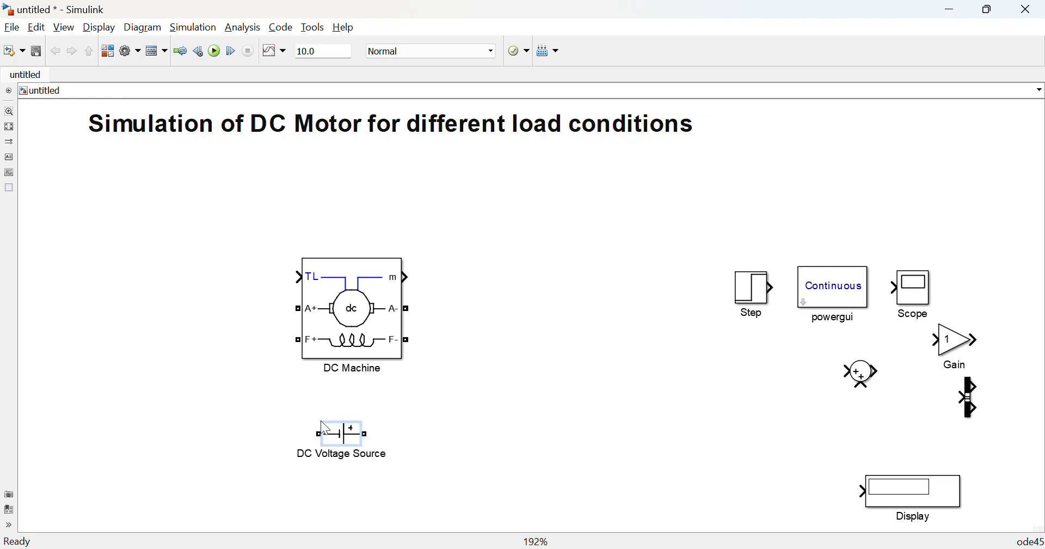
{"action": "double_click", "coordinate": [343, 425]}
{"action": "left_click", "coordinate": [347, 433]}
{"action": "key", "text": "ctrl+r"}
{"action": "key", "text": "ctrl+r"}
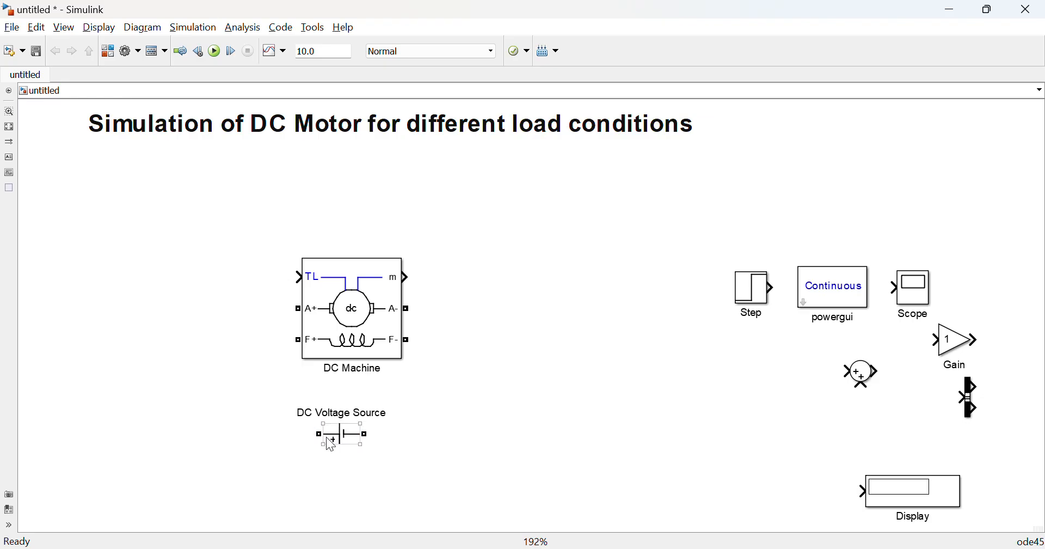
Wire the DC Voltage Source across the DC Machine's F+ and F- terminals, and a copy of it across A+ and A-.
{"action": "mouse_move", "coordinate": [320, 434]}
{"action": "left_mouse_down"}
{"action": "mouse_move", "coordinate": [306, 429]}
{"action": "mouse_move", "coordinate": [271, 348]}
{"action": "mouse_move", "coordinate": [295, 341]}
{"action": "left_mouse_up"}
{"action": "left_click_drag", "start_coordinate": [365, 434], "coordinate": [410, 340]}
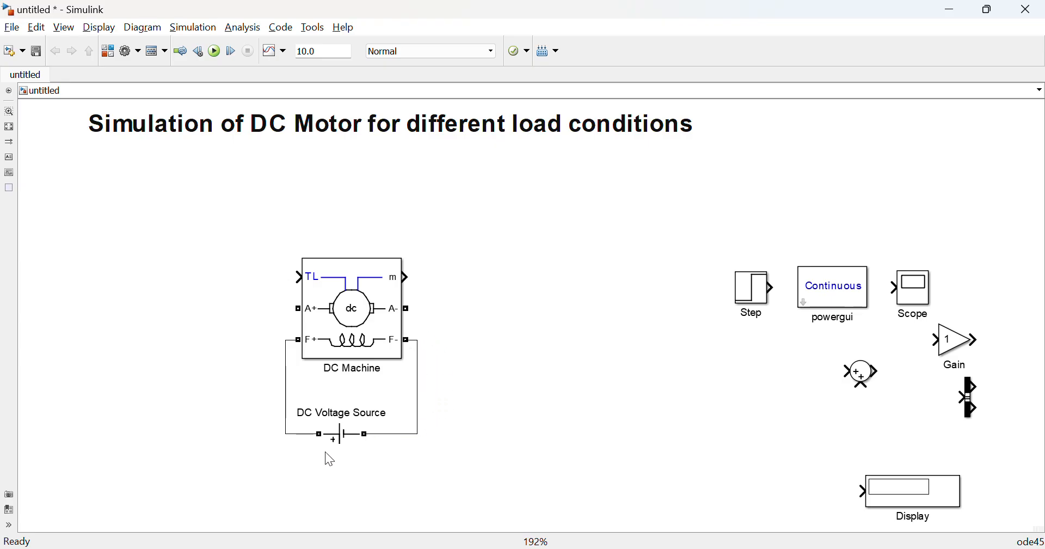
{"action": "left_click_drag", "start_coordinate": [341, 438], "coordinate": [293, 307]}
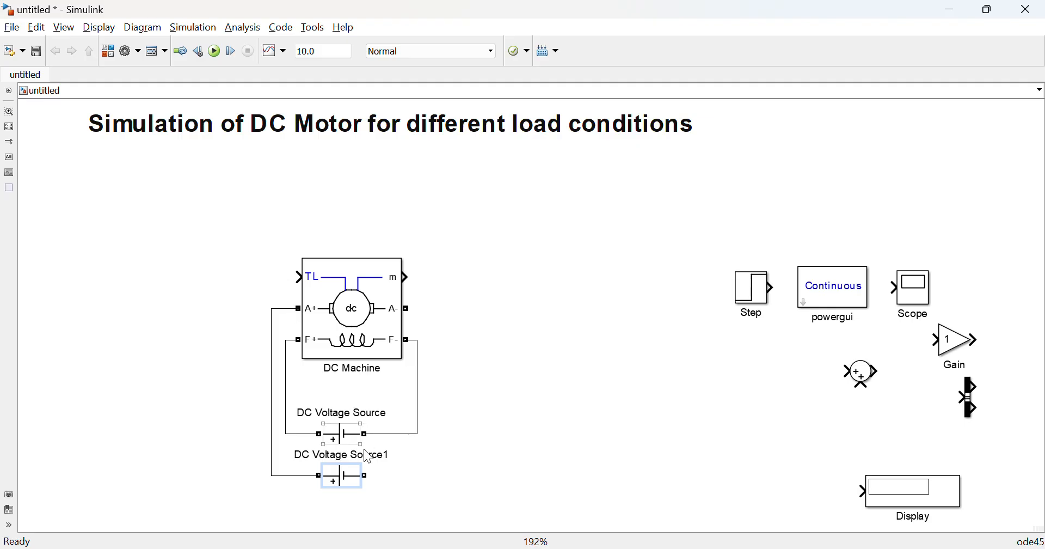
{"action": "mouse_move", "coordinate": [364, 476]}
{"action": "left_mouse_down"}
{"action": "mouse_move", "coordinate": [397, 474]}
{"action": "mouse_move", "coordinate": [456, 331]}
{"action": "mouse_move", "coordinate": [412, 305]}
{"action": "left_mouse_up"}
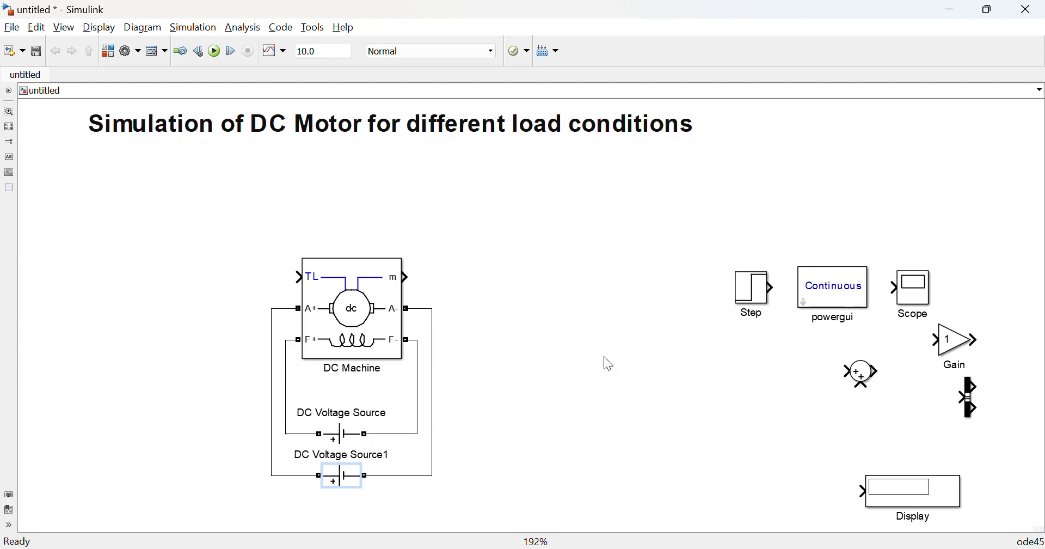
Connect the Bus Selector to the DC Machine's m output and add Speed wm (rad/s) to its selected signals.
{"action": "left_click_drag", "start_coordinate": [972, 409], "coordinate": [483, 279]}
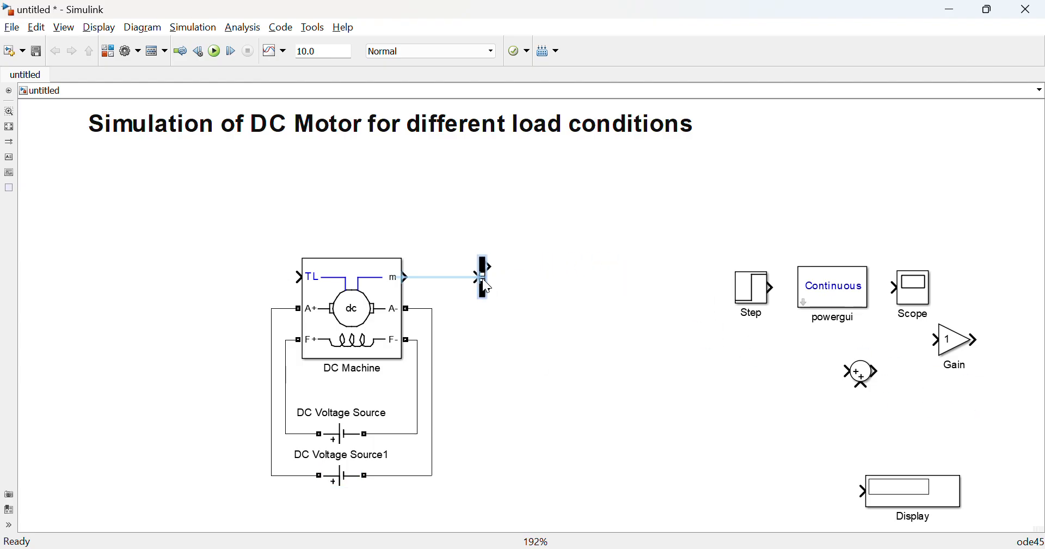
{"action": "left_click", "coordinate": [434, 279]}
{"action": "double_click", "coordinate": [481, 278]}
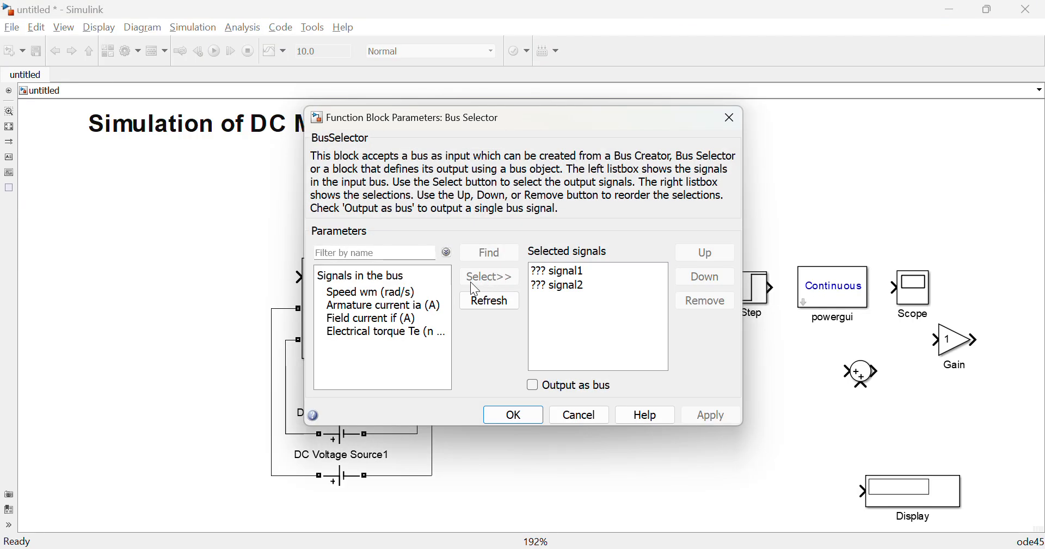
{"action": "left_click", "coordinate": [361, 294]}
{"action": "left_click", "coordinate": [500, 279]}
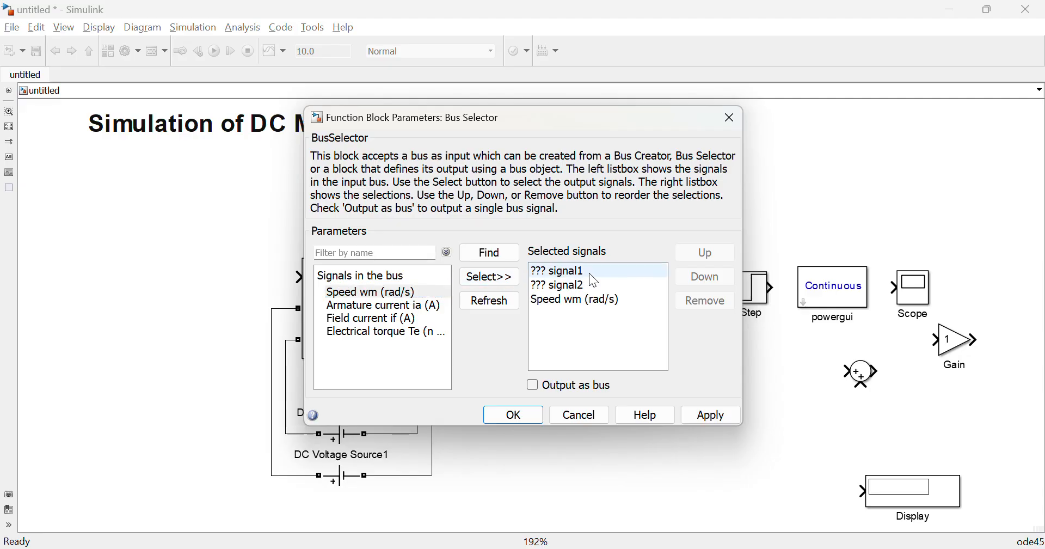
Remove the placeholder entries signal1 and signal2 from the Bus Selector's selected signals.
{"action": "left_click", "coordinate": [591, 273]}
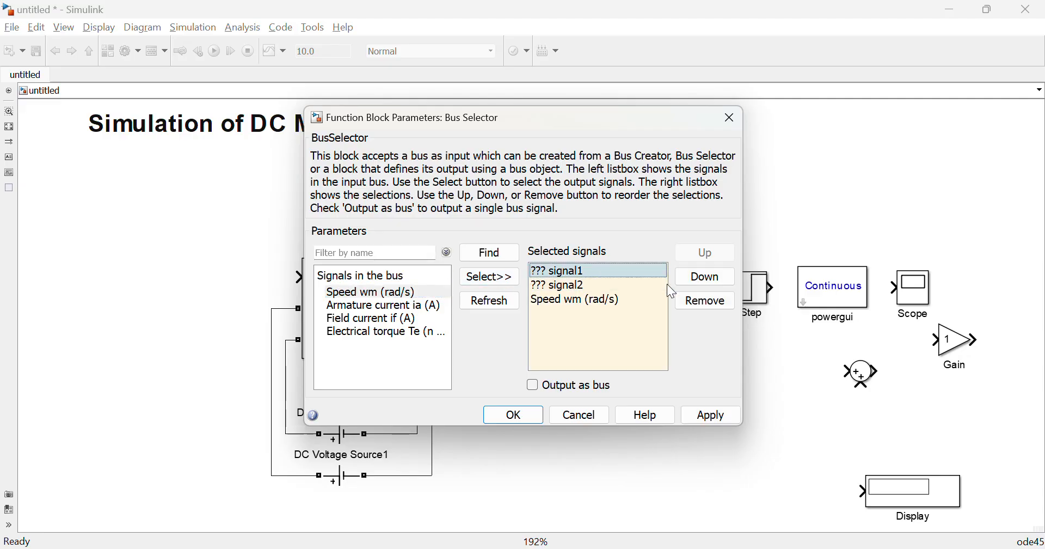
{"action": "left_click", "coordinate": [697, 304]}
{"action": "left_click", "coordinate": [593, 271]}
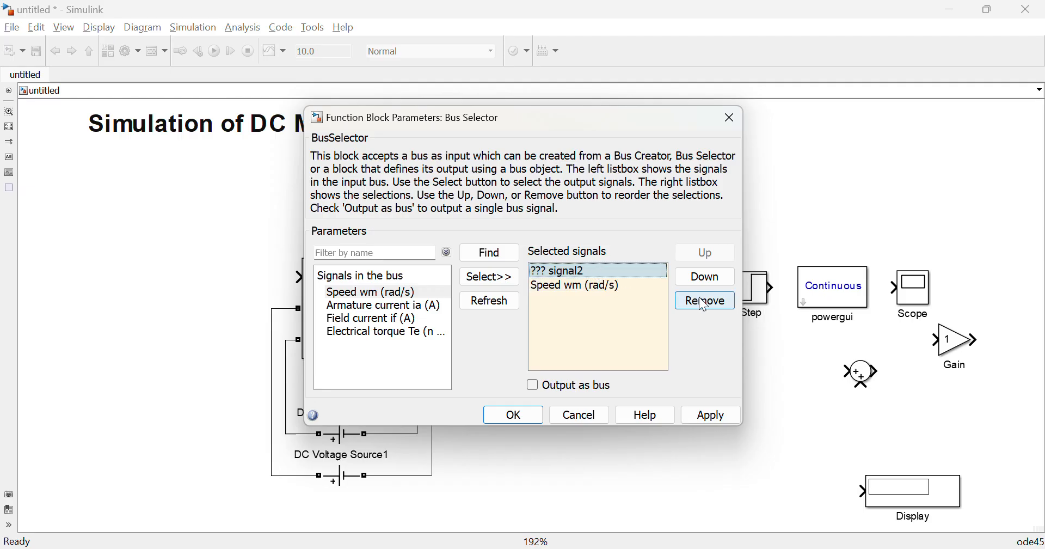
{"action": "left_click", "coordinate": [703, 301]}
{"action": "left_click", "coordinate": [590, 270]}
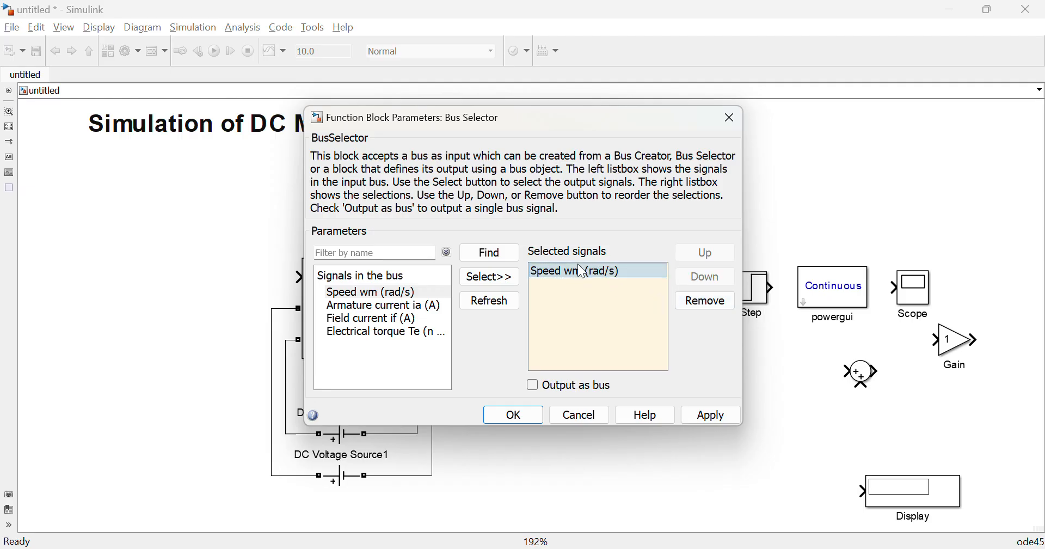
Add Armature current ia (A) and Electrical torque Te (n m) to the Bus Selector's selected signals and make the block taller.
{"action": "left_click", "coordinate": [385, 308]}
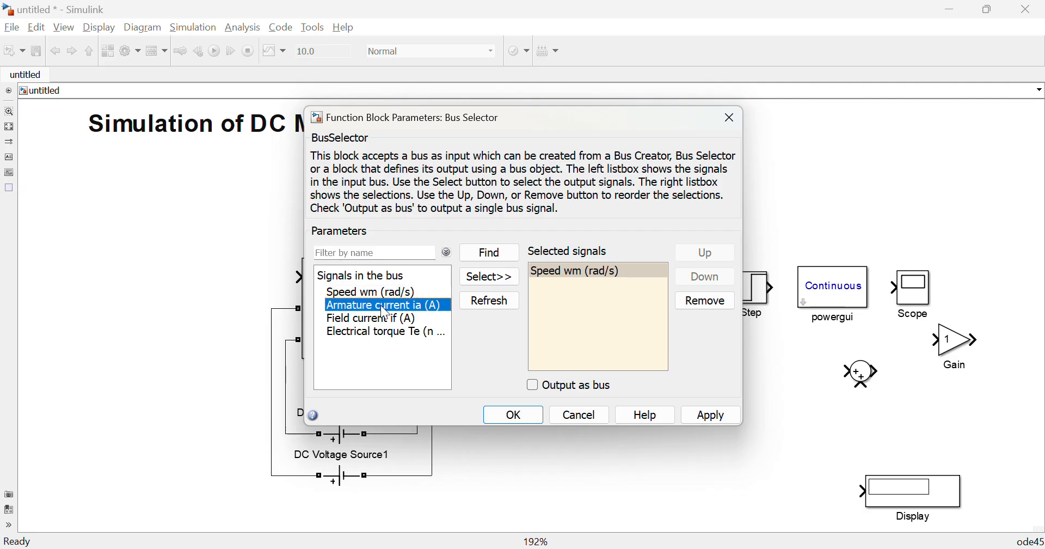
{"action": "left_click", "coordinate": [486, 279]}
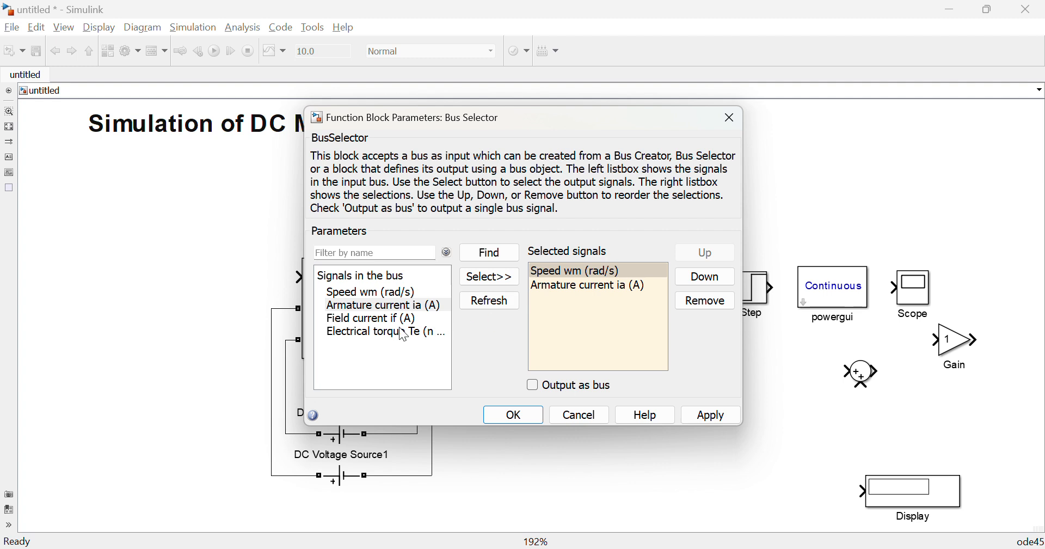
{"action": "left_click", "coordinate": [403, 333]}
{"action": "left_click", "coordinate": [489, 277]}
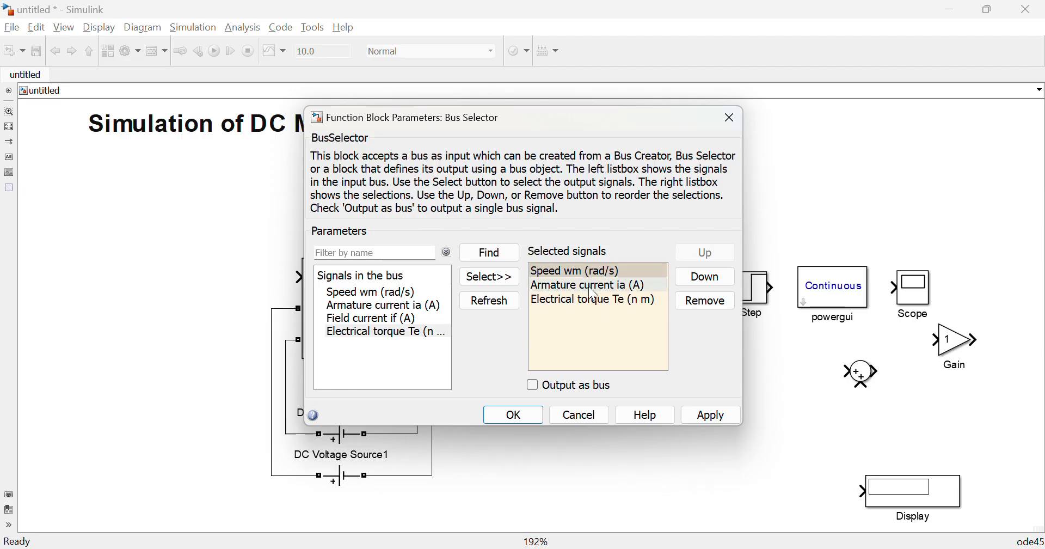
{"action": "left_click", "coordinate": [522, 416]}
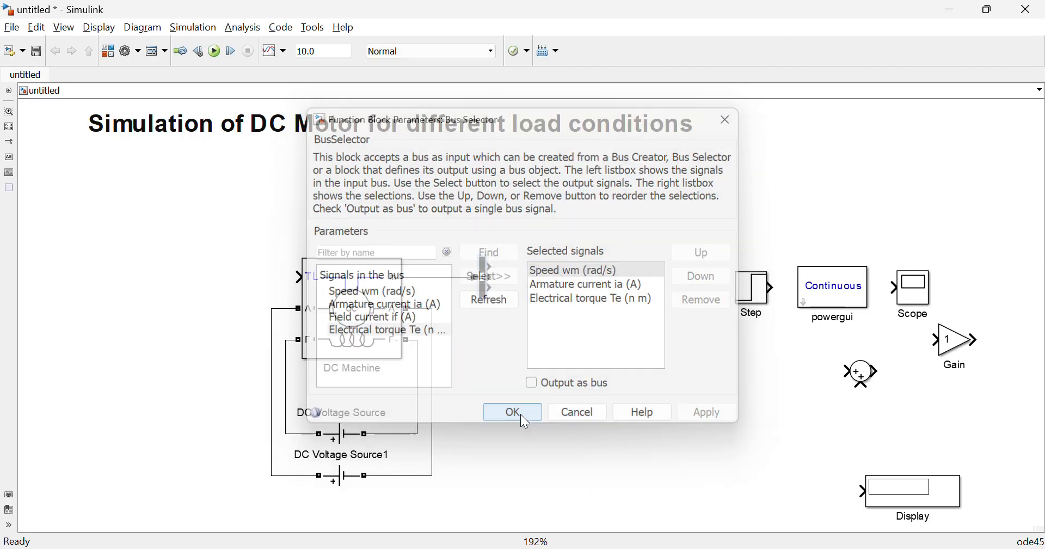
{"action": "left_click", "coordinate": [482, 298]}
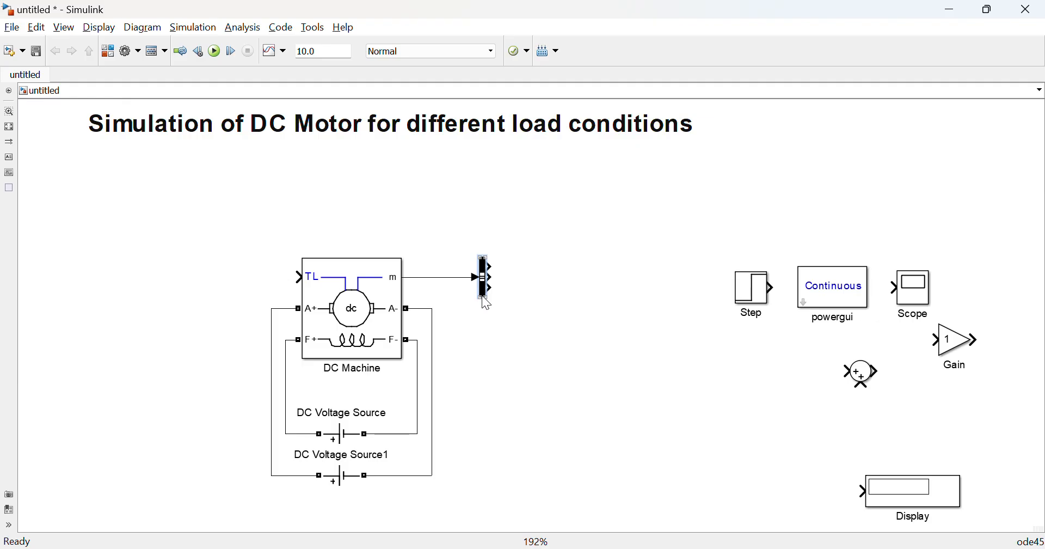
{"action": "mouse_move", "coordinate": [484, 298]}
{"action": "left_mouse_down"}
{"action": "mouse_move", "coordinate": [483, 365]}
{"action": "mouse_move", "coordinate": [488, 305]}
{"action": "left_mouse_up"}
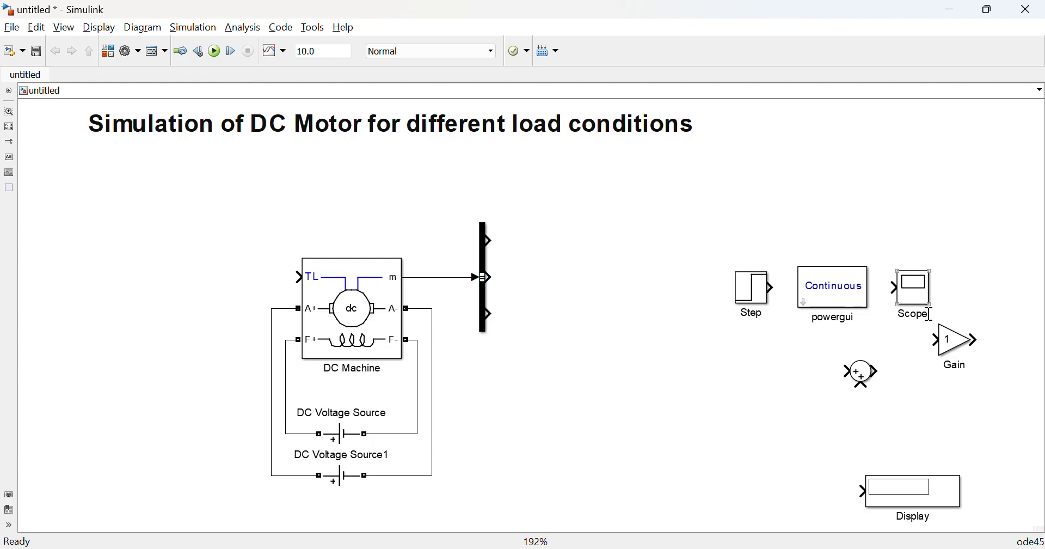
Move the Scope beside the Bus Selector with its number of axes set to 3, and enlarge the block.
{"action": "left_click_drag", "start_coordinate": [917, 296], "coordinate": [634, 272]}
{"action": "double_click", "coordinate": [634, 273]}
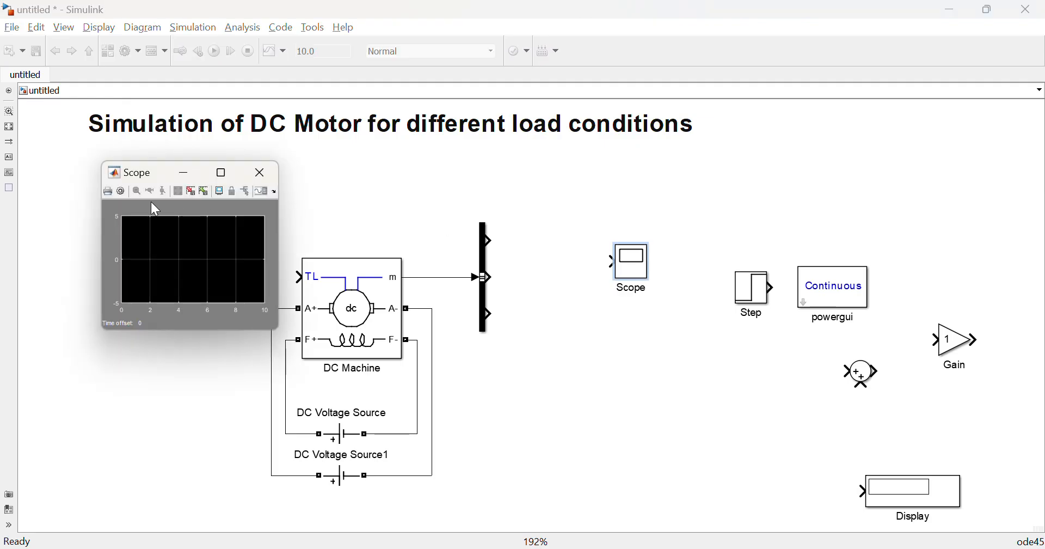
{"action": "left_click", "coordinate": [121, 190]}
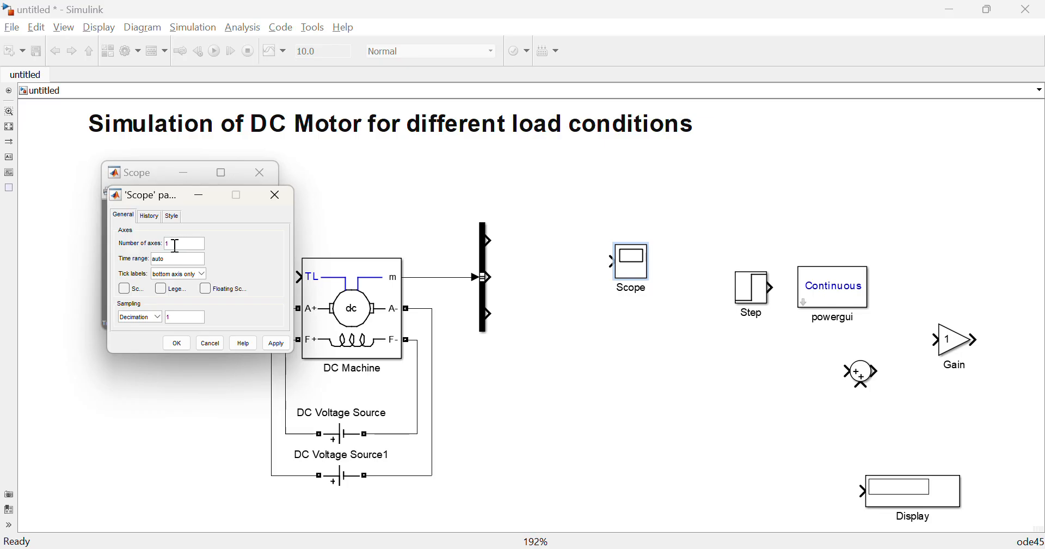
{"action": "key", "text": "BackSpace"}
{"action": "type", "text": "3"}
{"action": "left_click", "coordinate": [177, 343]}
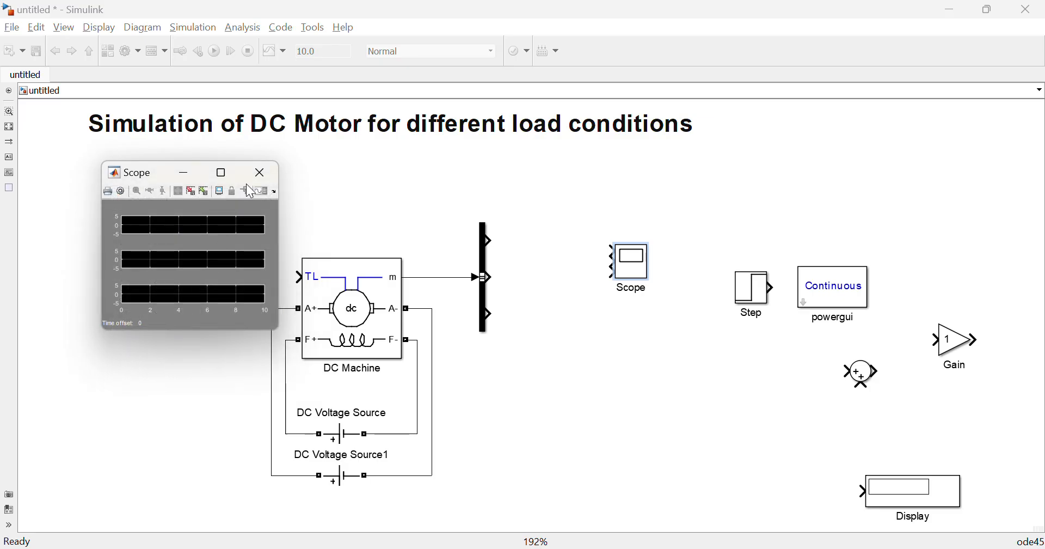
{"action": "left_click", "coordinate": [260, 172]}
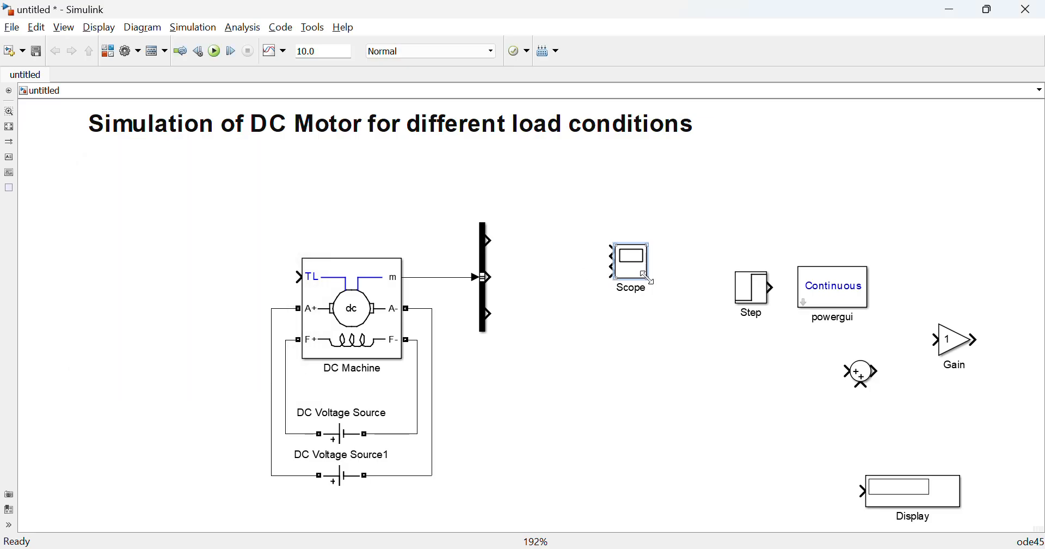
{"action": "left_click_drag", "start_coordinate": [650, 280], "coordinate": [663, 297]}
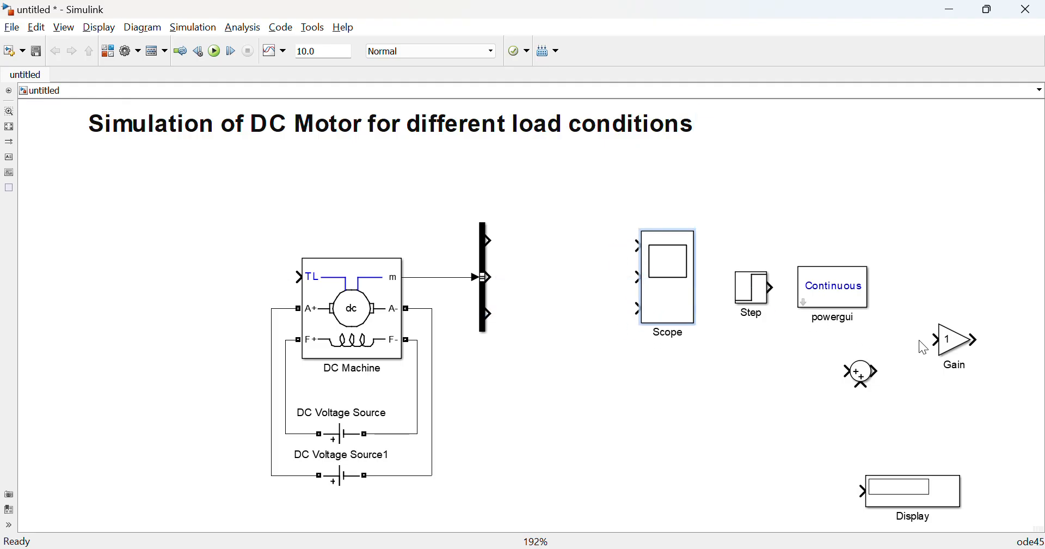
Route the Bus Selector's speed output through the Gain block to the Scope, and wire the armature current and torque outputs directly to it.
{"action": "mouse_move", "coordinate": [958, 346]}
{"action": "left_mouse_down"}
{"action": "mouse_move", "coordinate": [556, 235]}
{"action": "mouse_move", "coordinate": [554, 245]}
{"action": "mouse_move", "coordinate": [639, 249]}
{"action": "left_mouse_up"}
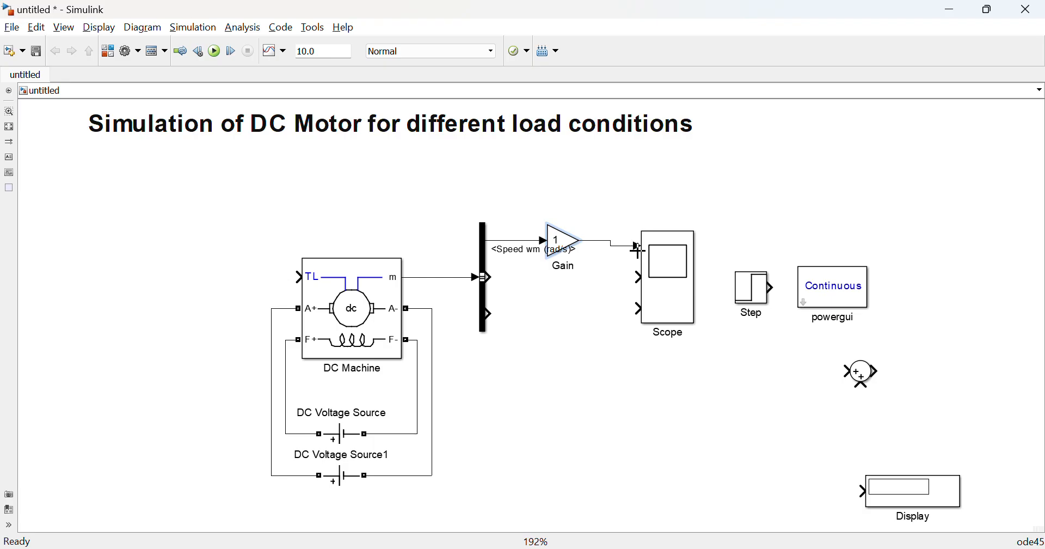
{"action": "left_click_drag", "start_coordinate": [487, 277], "coordinate": [643, 278]}
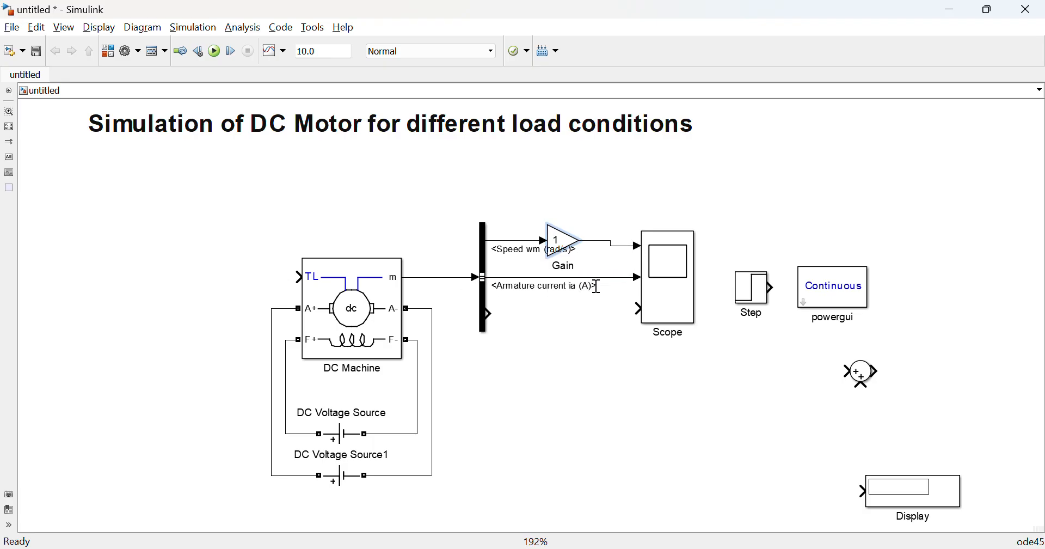
{"action": "left_click", "coordinate": [545, 333]}
{"action": "mouse_move", "coordinate": [492, 318]}
{"action": "left_mouse_down"}
{"action": "mouse_move", "coordinate": [638, 308]}
{"action": "mouse_move", "coordinate": [674, 289]}
{"action": "mouse_move", "coordinate": [691, 303]}
{"action": "left_mouse_up"}
{"action": "left_click", "coordinate": [730, 354]}
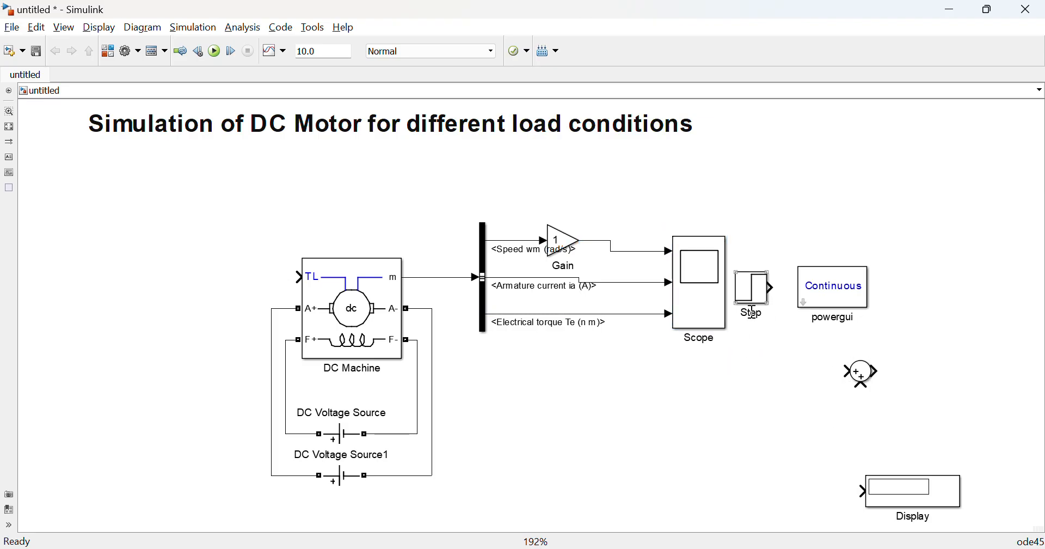
Set the Gain block's gain to 60/(2*pi) and enlarge the block so the expression fits inside.
{"action": "double_click", "coordinate": [565, 248]}
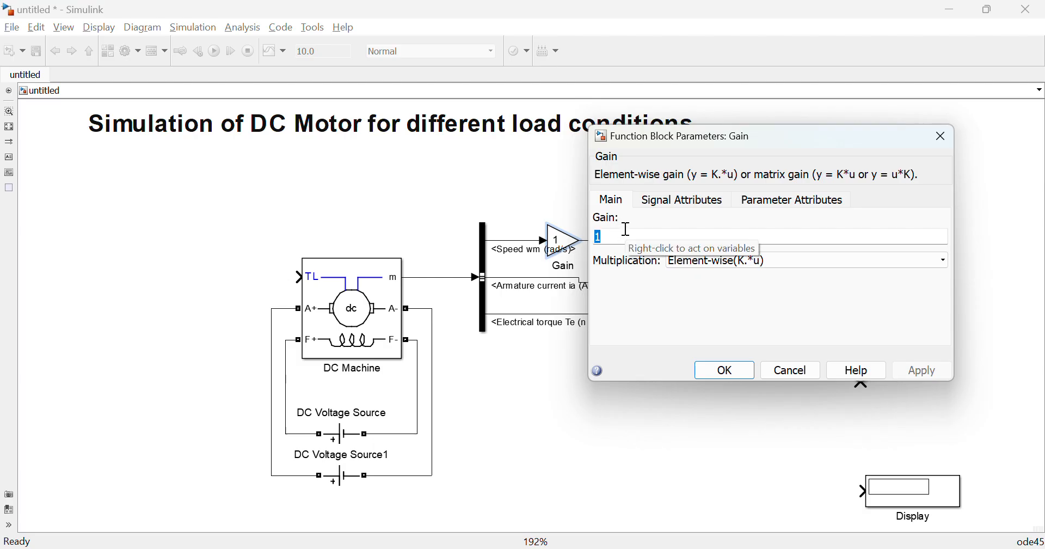
{"action": "type", "text": "60/(2"}
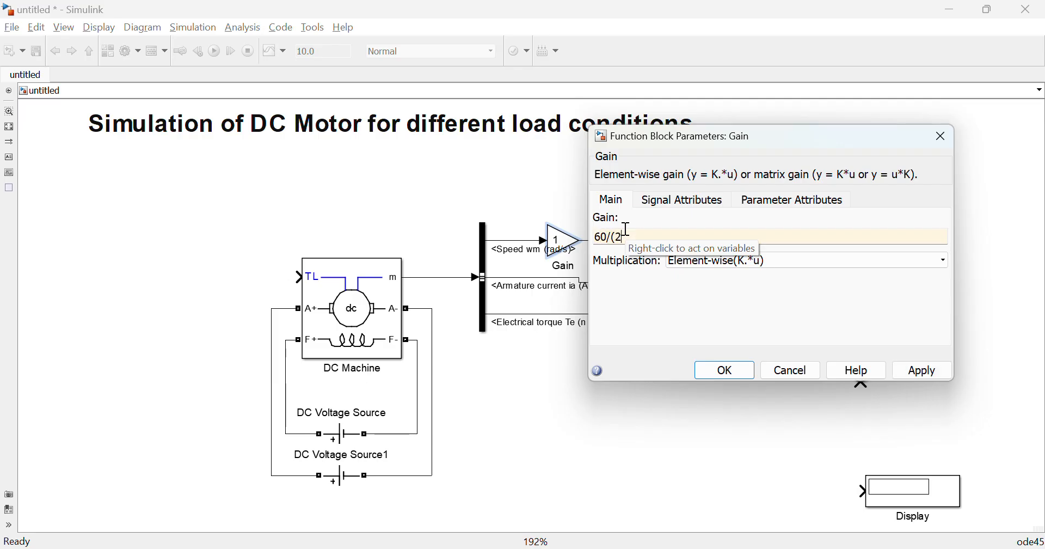
{"action": "type", "text": "*pi"}
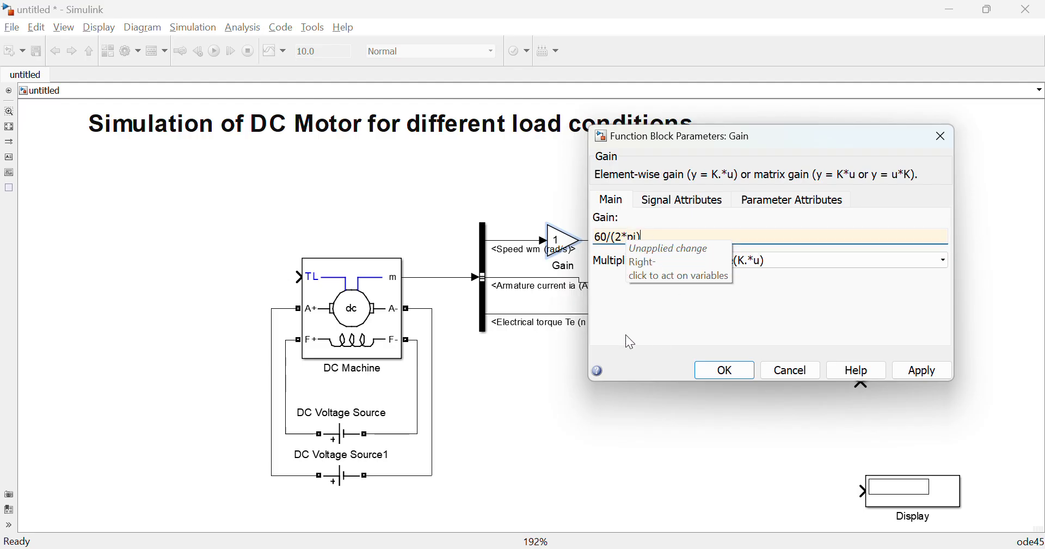
{"action": "left_click", "coordinate": [726, 371]}
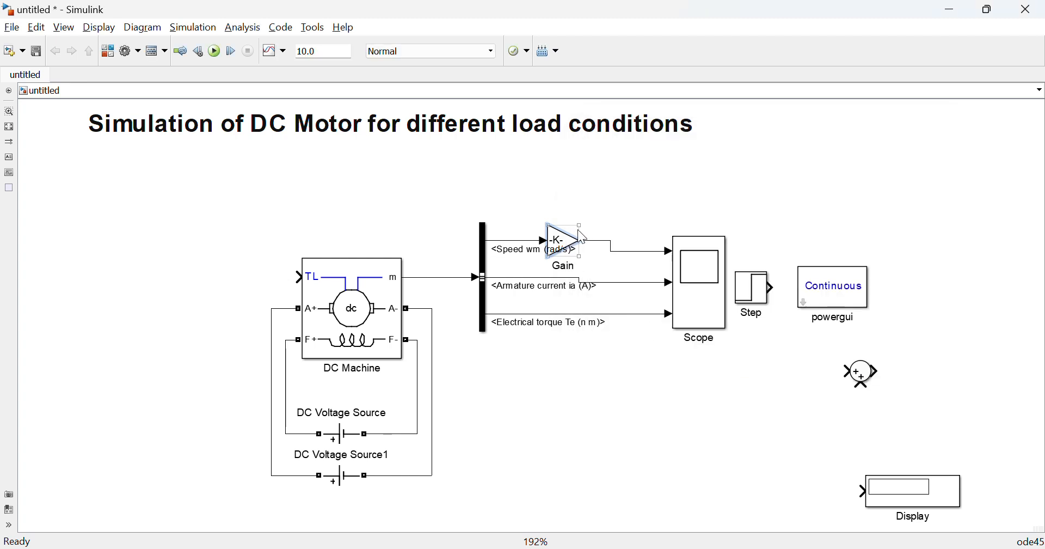
{"action": "left_click_drag", "start_coordinate": [581, 222], "coordinate": [600, 239]}
{"action": "left_click", "coordinate": [651, 177]}
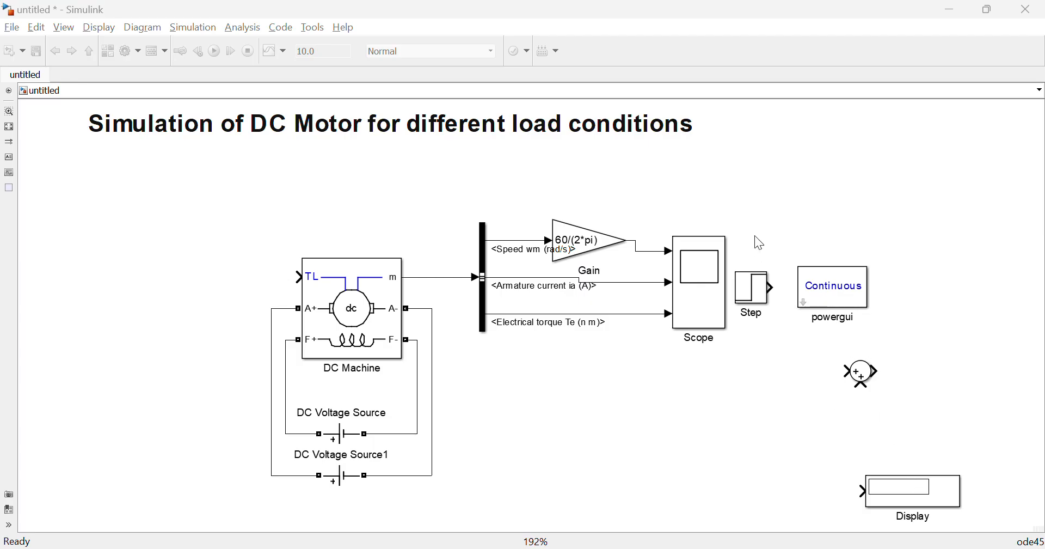
Move the Step, powergui and Sum blocks away from the Scope and place the Display block beside the Scope.
{"action": "left_click_drag", "start_coordinate": [742, 212], "coordinate": [965, 395]}
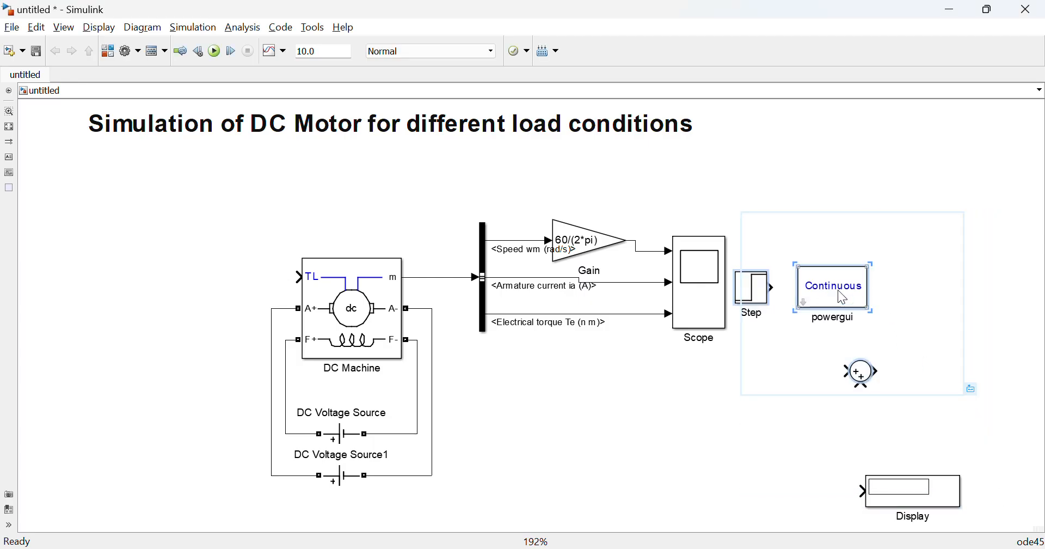
{"action": "left_click_drag", "start_coordinate": [843, 297], "coordinate": [946, 195]}
{"action": "left_click_drag", "start_coordinate": [932, 481], "coordinate": [846, 319]}
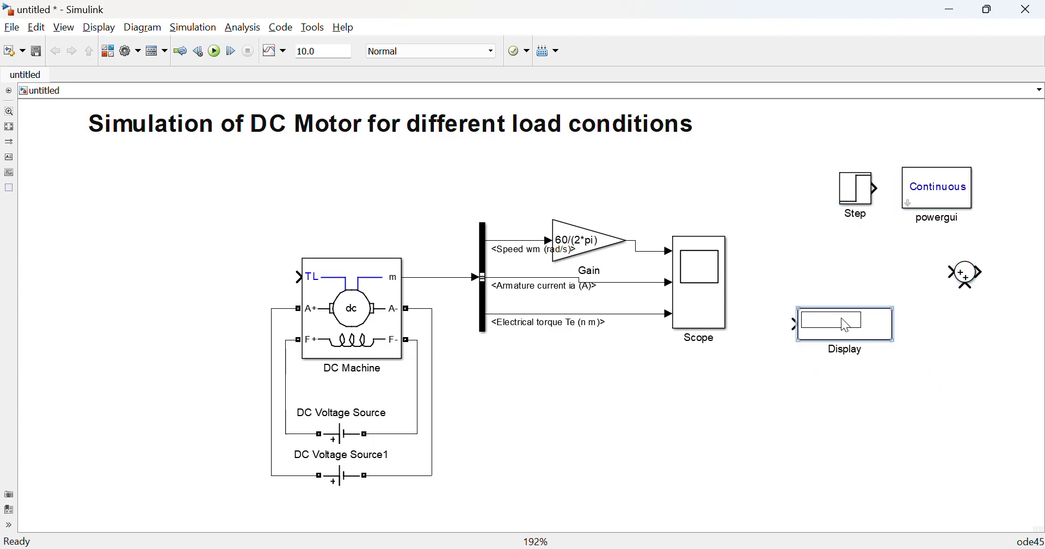
Duplicate the Display block to make a vertical stack of three displays below and beside the Scope.
{"action": "double_click", "coordinate": [845, 326]}
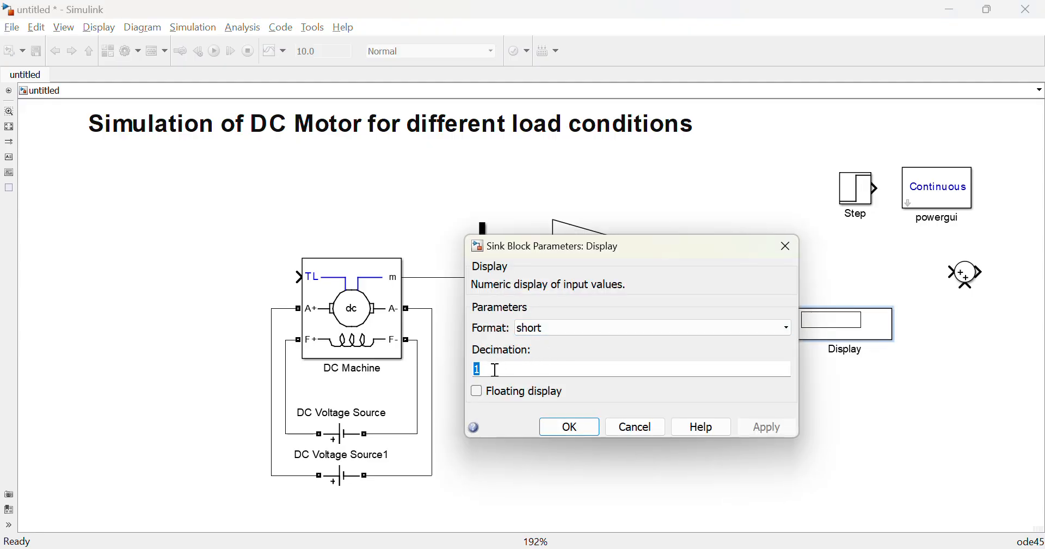
{"action": "left_click", "coordinate": [561, 432]}
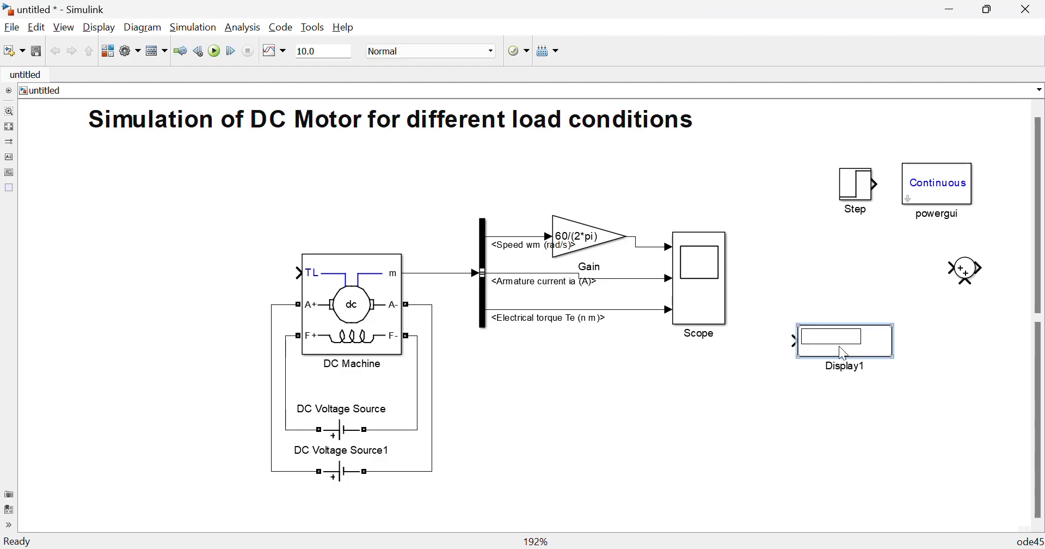
{"action": "left_click_drag", "start_coordinate": [839, 346], "coordinate": [836, 436]}
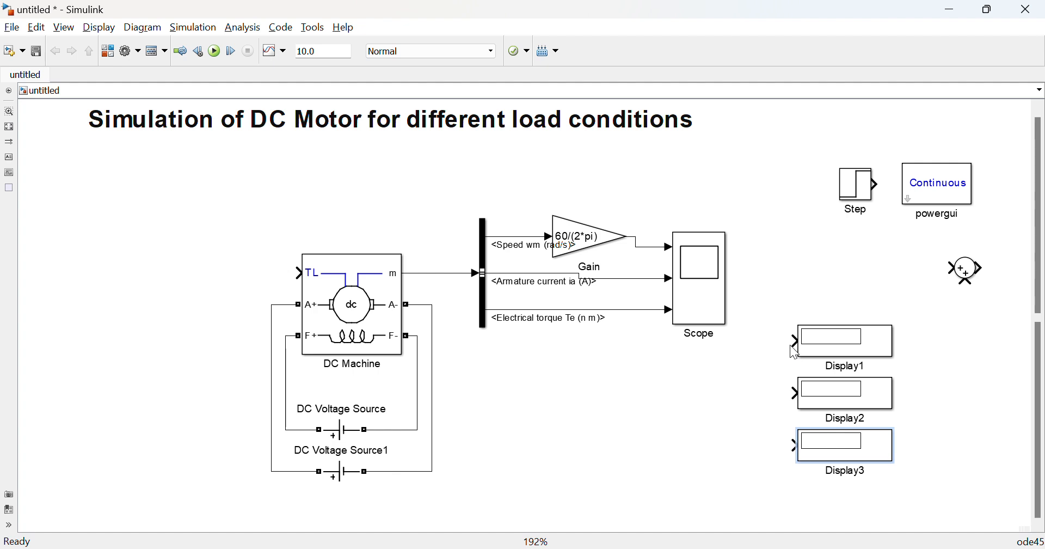
Branch the Scope's speed, armature current and torque signals to the first, second and third Display blocks respectively.
{"action": "left_click_drag", "start_coordinate": [795, 341], "coordinate": [649, 248]}
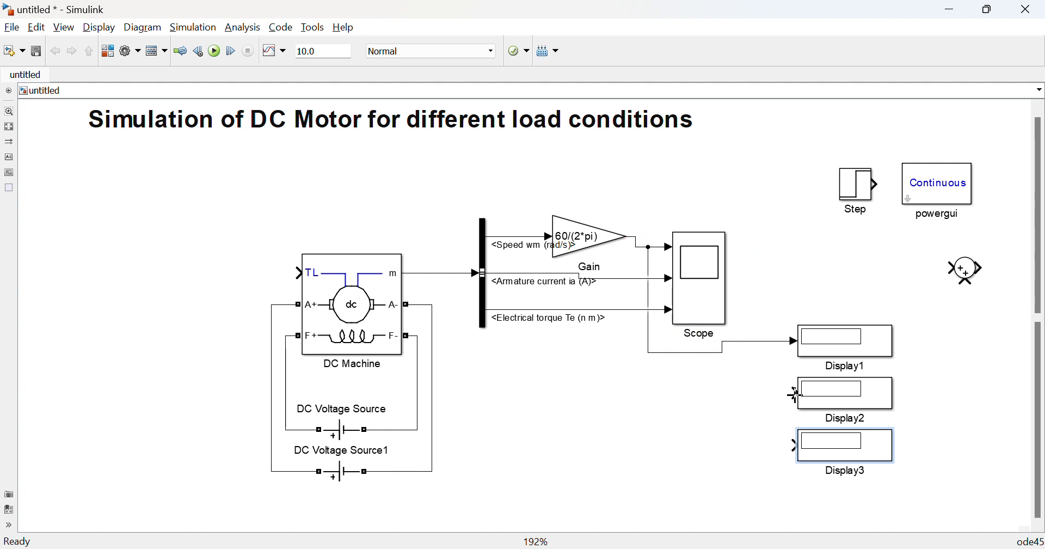
{"action": "left_click_drag", "start_coordinate": [795, 393], "coordinate": [640, 280]}
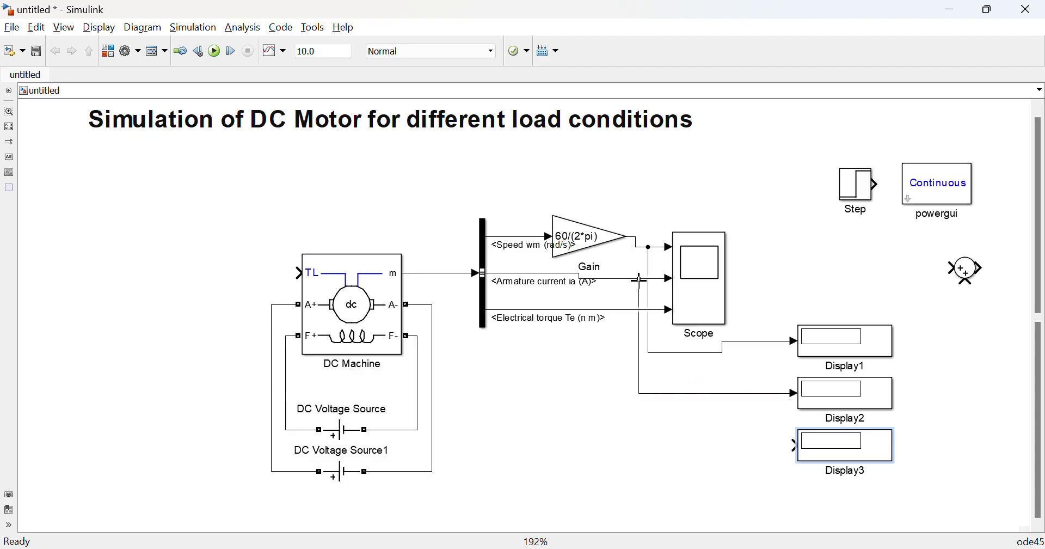
{"action": "left_click_drag", "start_coordinate": [793, 445], "coordinate": [625, 310]}
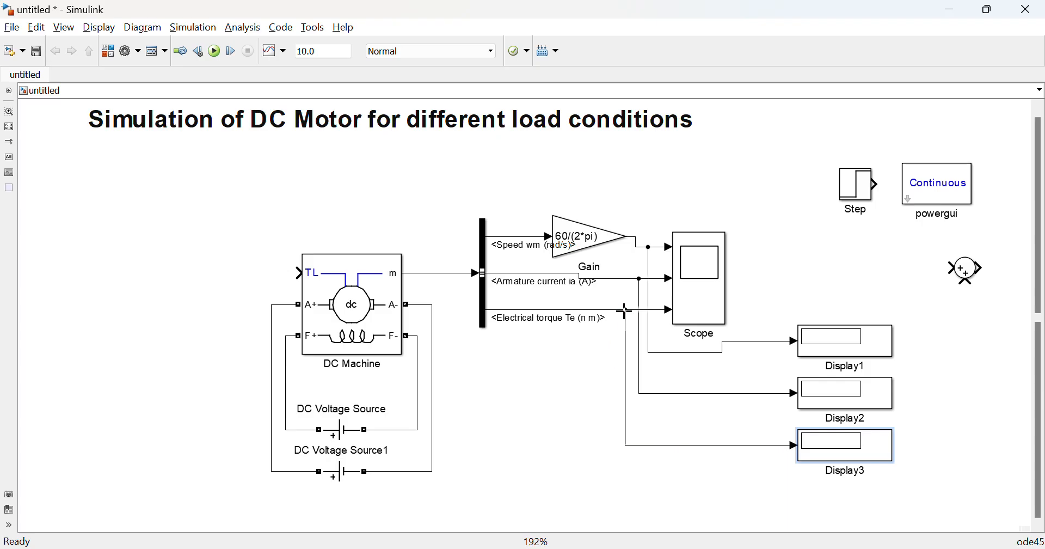
Rename the three Display blocks, in order, as Speed, current and Torque.
{"action": "double_click", "coordinate": [844, 364]}
{"action": "type", "text": "Speed"}
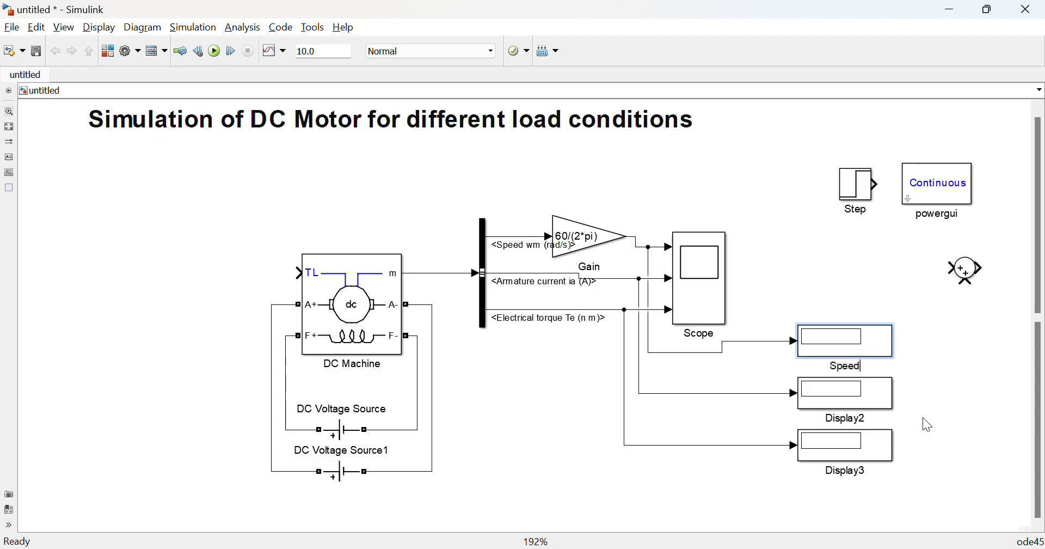
{"action": "double_click", "coordinate": [846, 419]}
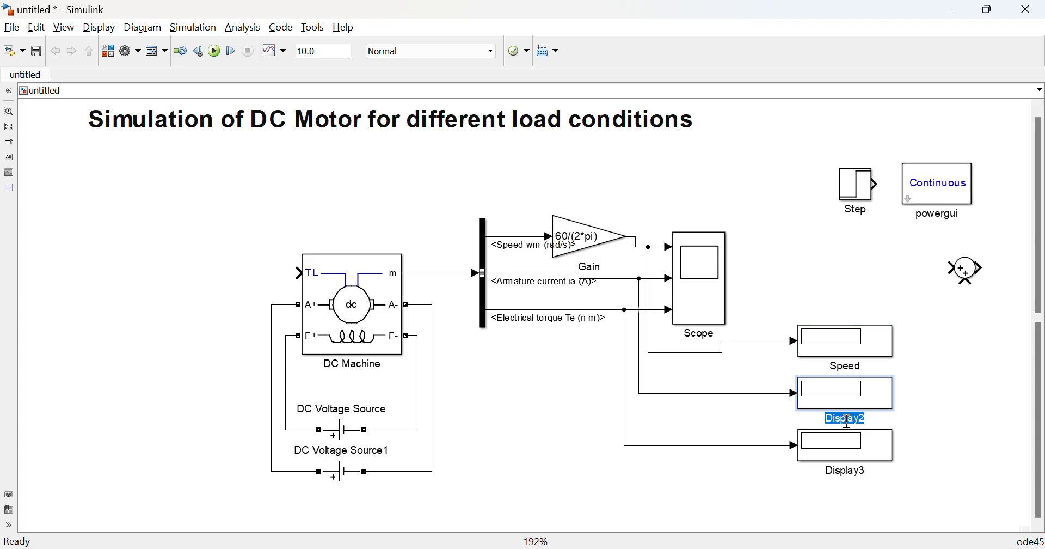
{"action": "type", "text": "current"}
{"action": "double_click", "coordinate": [849, 471]}
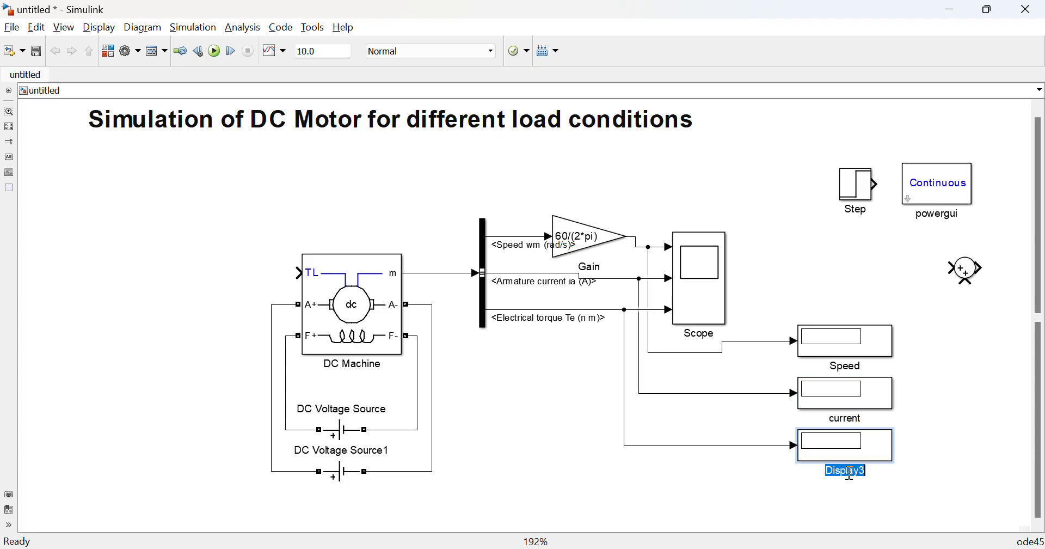
{"action": "type", "text": "Torque"}
{"action": "left_click", "coordinate": [750, 492]}
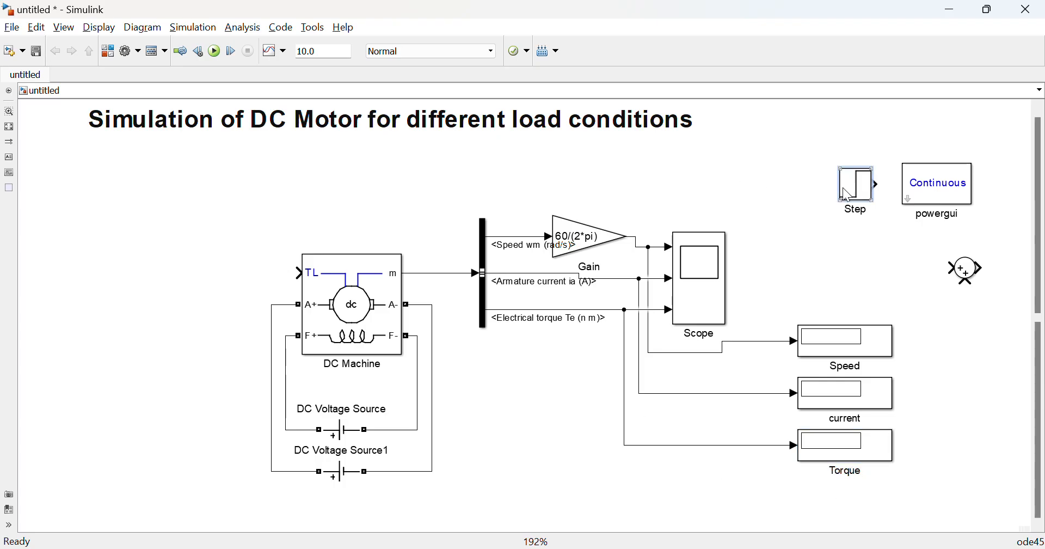
Move the Step and Sum blocks ahead of the DC Machine's torque input and rename the Step block as "t=0 sec".
{"action": "left_click_drag", "start_coordinate": [843, 188], "coordinate": [64, 255]}
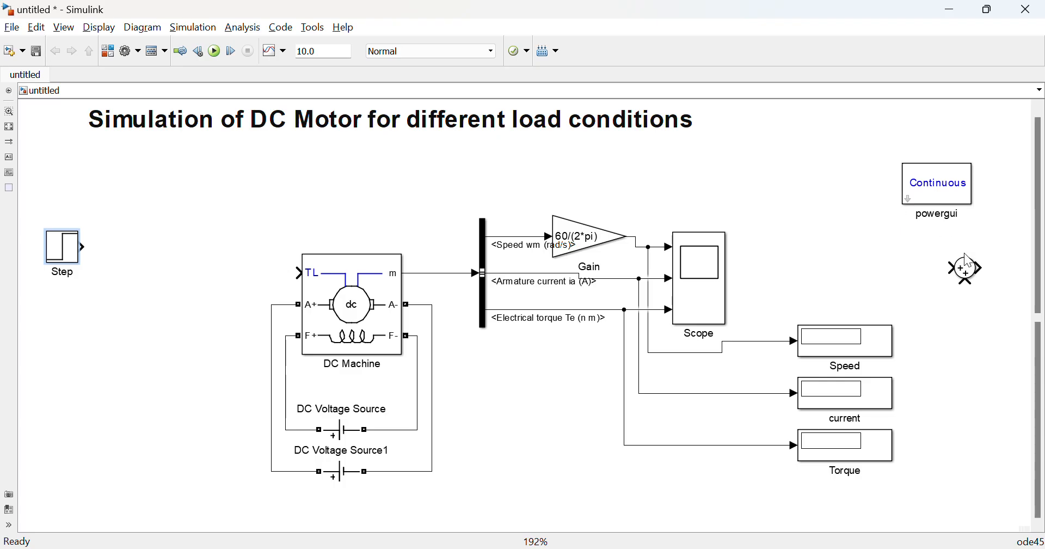
{"action": "left_click_drag", "start_coordinate": [969, 271], "coordinate": [212, 249]}
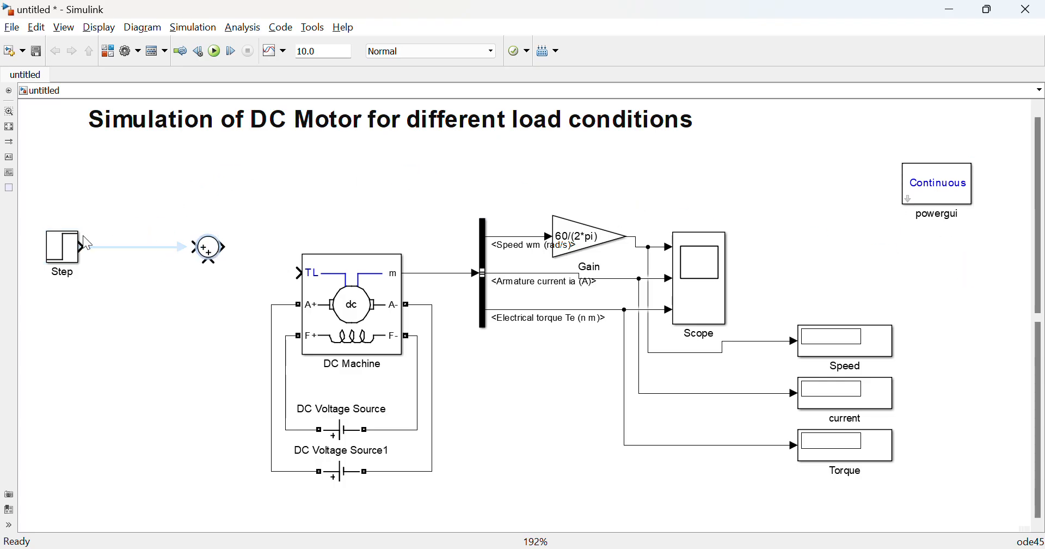
{"action": "left_click", "coordinate": [65, 256]}
{"action": "double_click", "coordinate": [67, 272]}
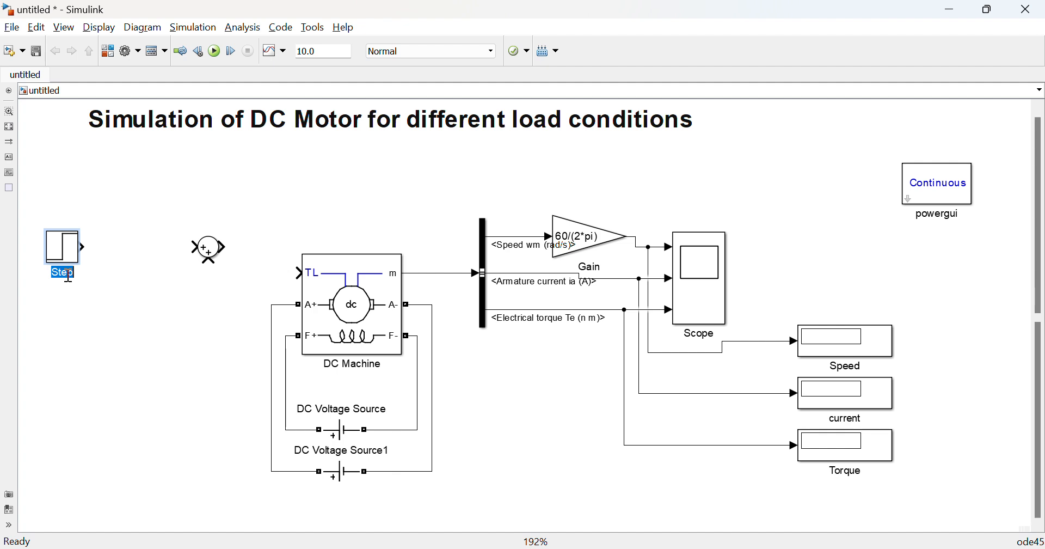
{"action": "type", "text": "t=0 sec"}
{"action": "left_click", "coordinate": [103, 325]}
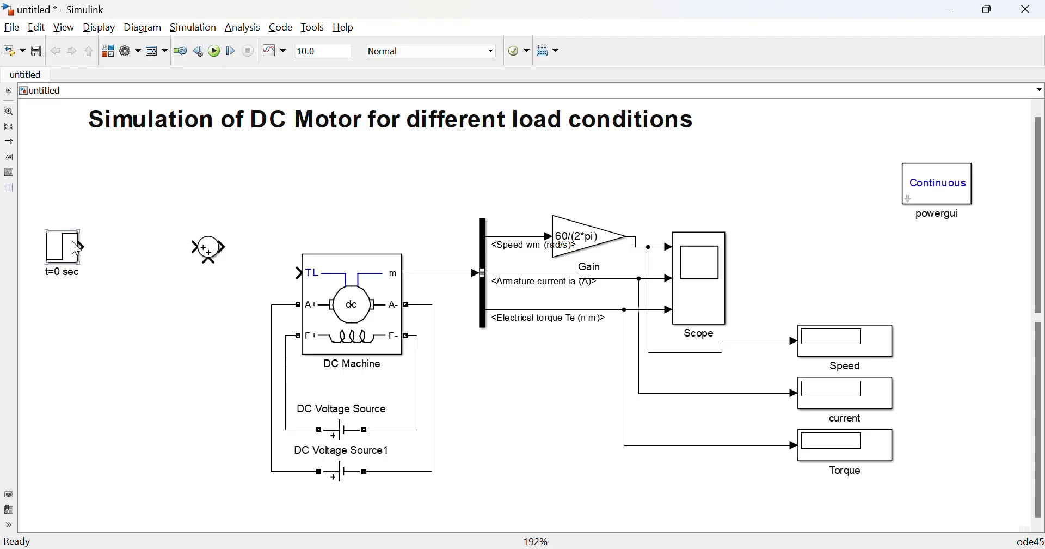
Make three copies of the "t=0 sec" block below it and rename them "t=3 sec1", "t=5 sec2" and "t=10 sec3".
{"action": "left_click_drag", "start_coordinate": [60, 244], "coordinate": [60, 431]}
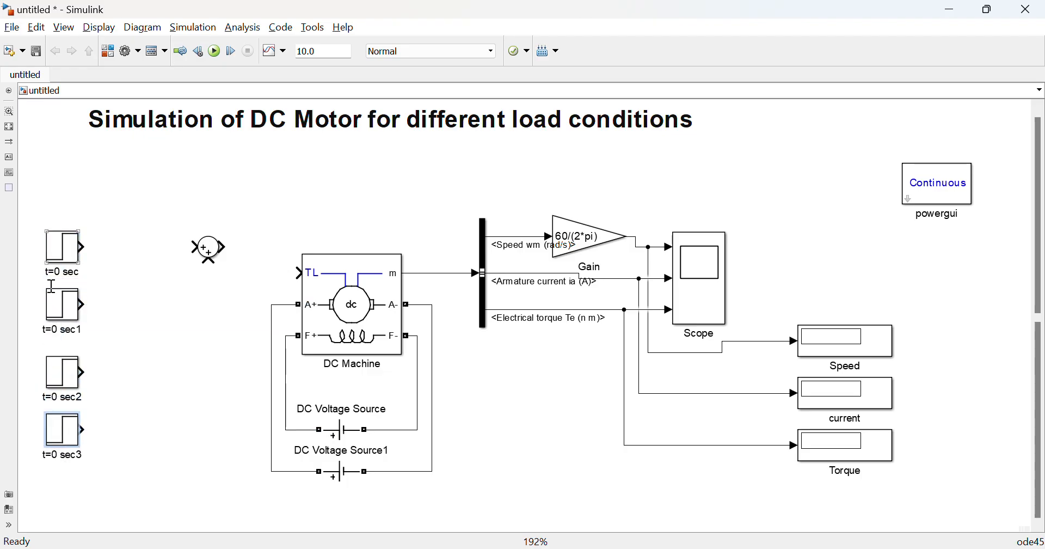
{"action": "left_click", "coordinate": [58, 330]}
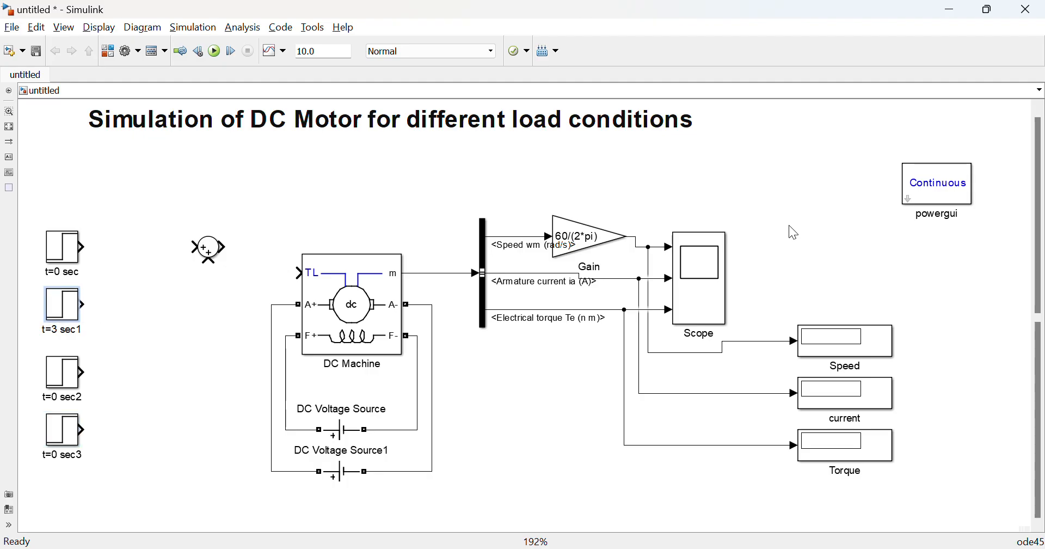
{"action": "left_click", "coordinate": [60, 396]}
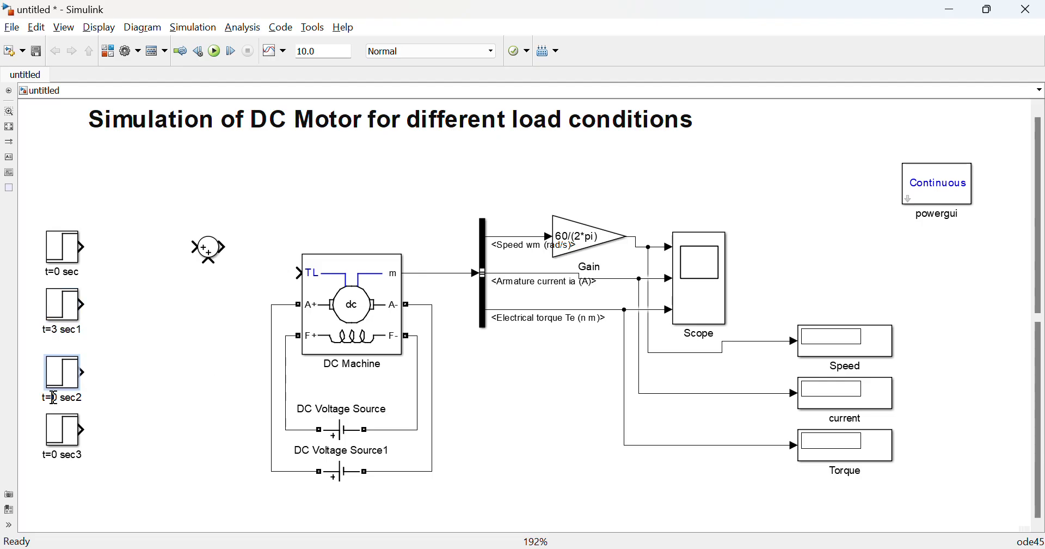
{"action": "key", "text": "BackSpace"}
{"action": "type", "text": "5"}
{"action": "left_click", "coordinate": [53, 456]}
{"action": "type", "text": "1"}
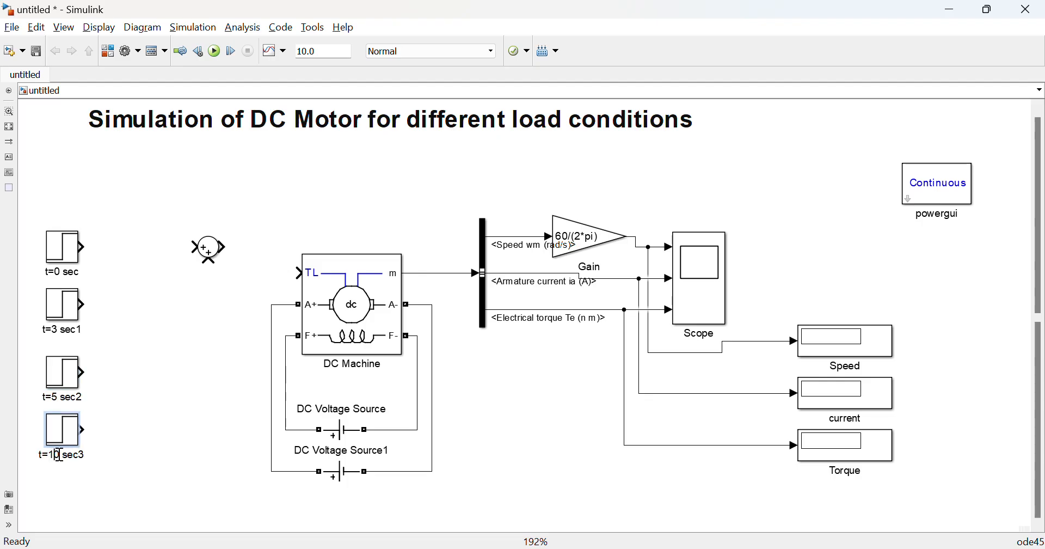
{"action": "left_click", "coordinate": [64, 308]}
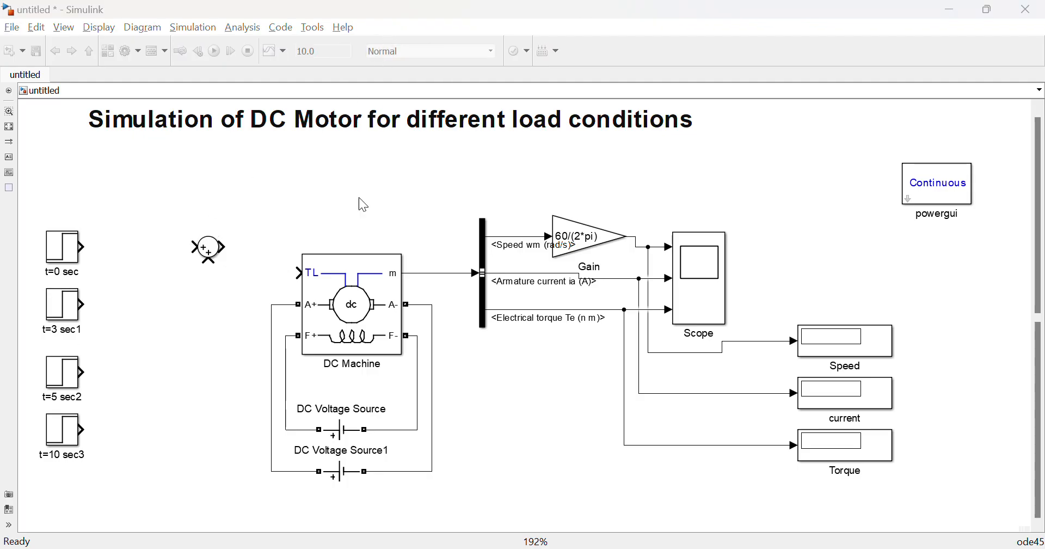
Set the DC Machine's preset model to "01: 5HP 240V 1750RPM Field:300V".
{"action": "left_click", "coordinate": [368, 333]}
{"action": "double_click", "coordinate": [369, 318]}
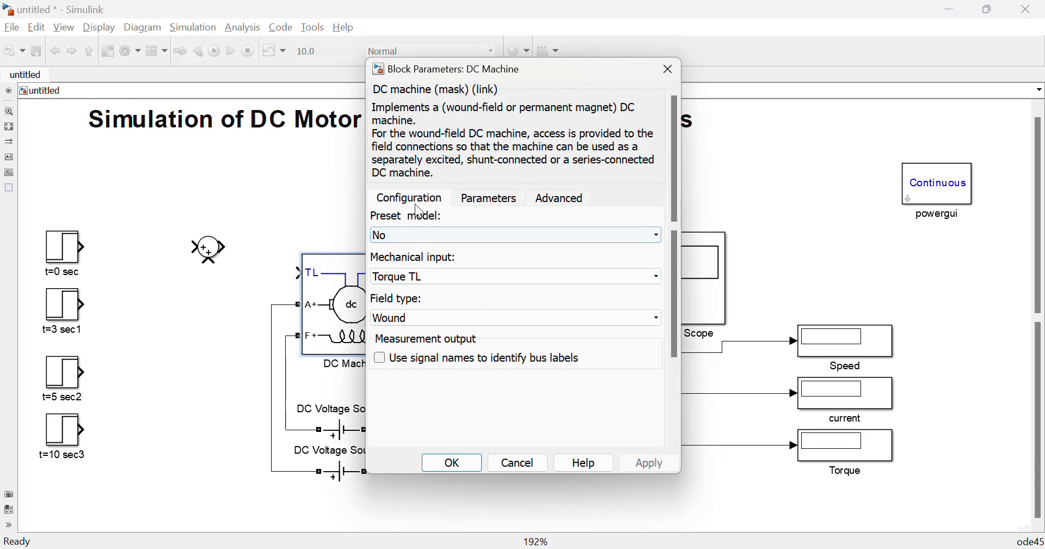
{"action": "left_click", "coordinate": [443, 238]}
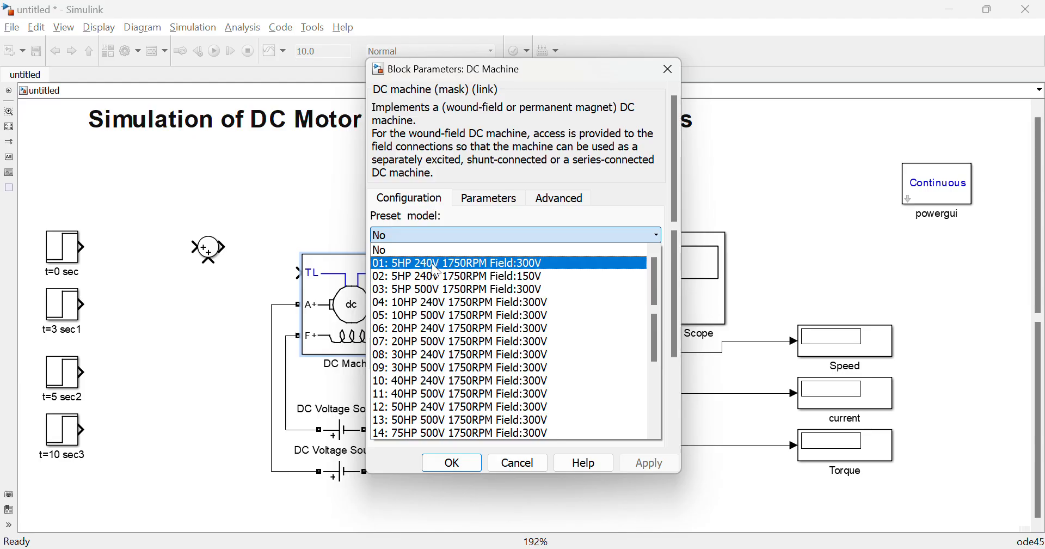
{"action": "left_click", "coordinate": [475, 266]}
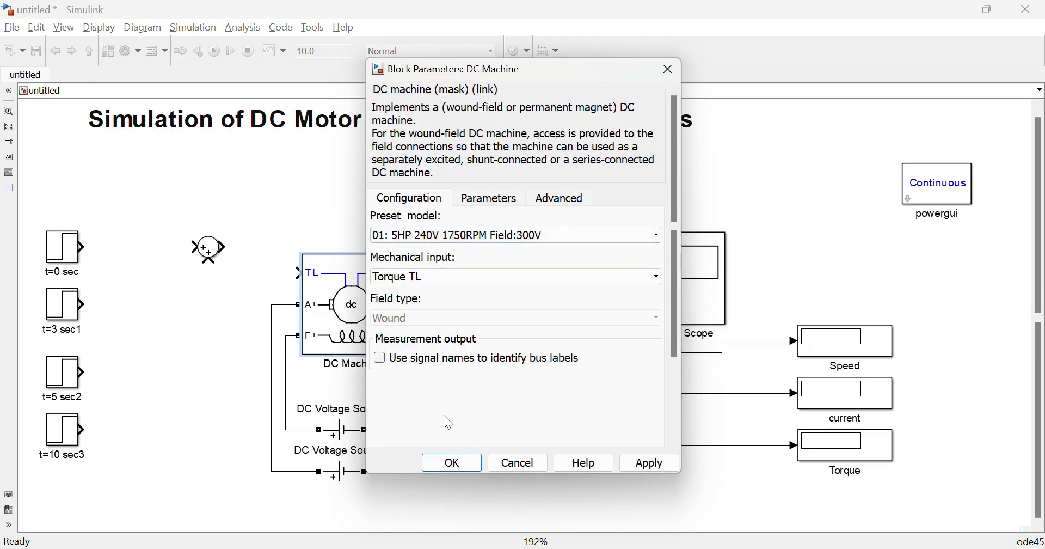
{"action": "left_click", "coordinate": [455, 462]}
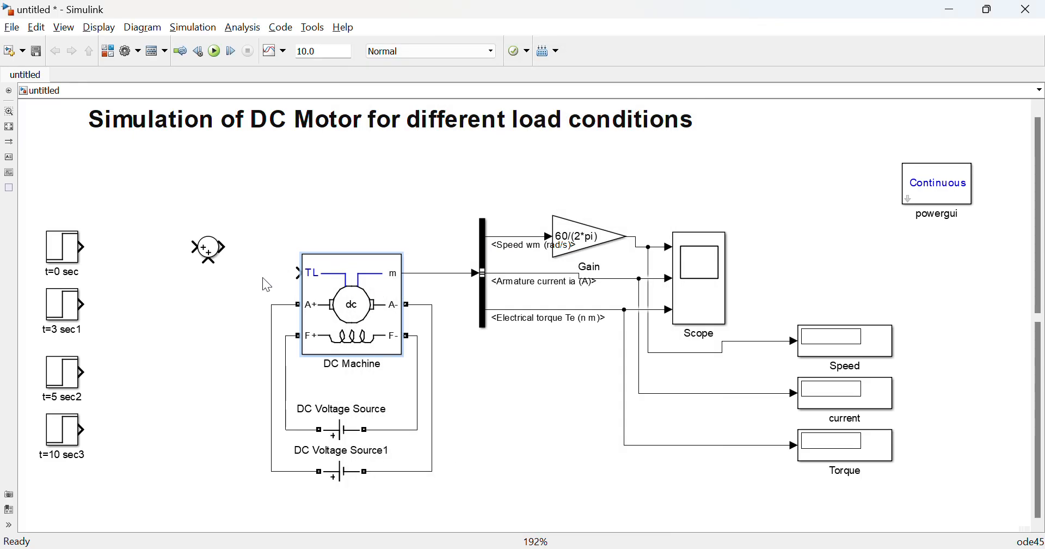
Set the amplitude of the DC Voltage Source feeding the field winding to 300 V.
{"action": "double_click", "coordinate": [342, 432]}
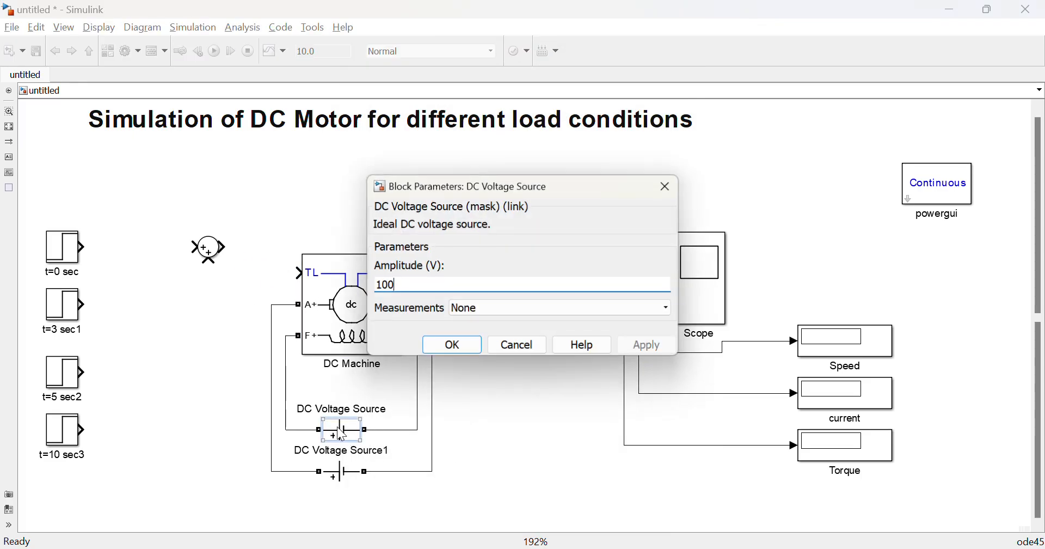
{"action": "double_click", "coordinate": [402, 284]}
{"action": "type", "text": "3"}
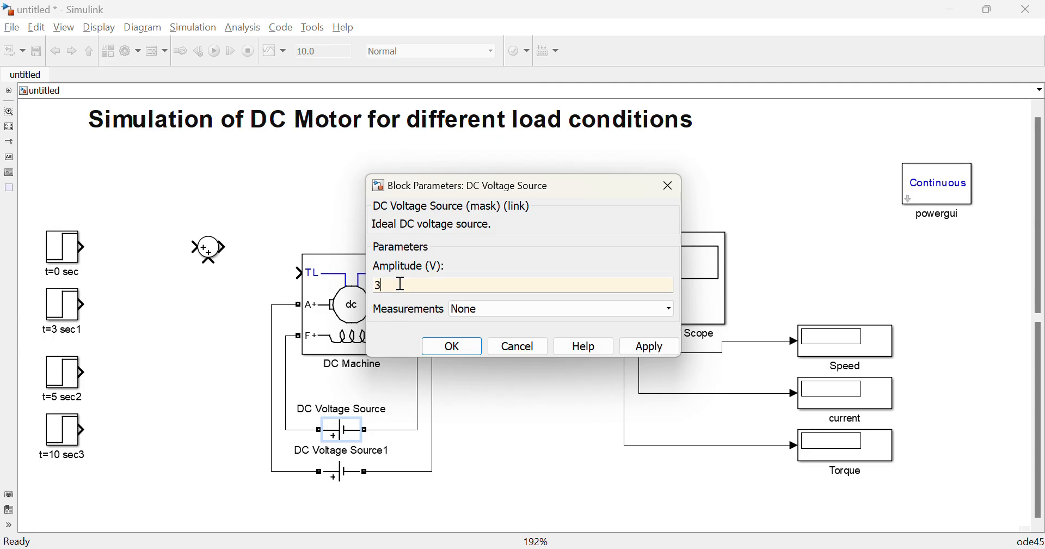
{"action": "type", "text": "00"}
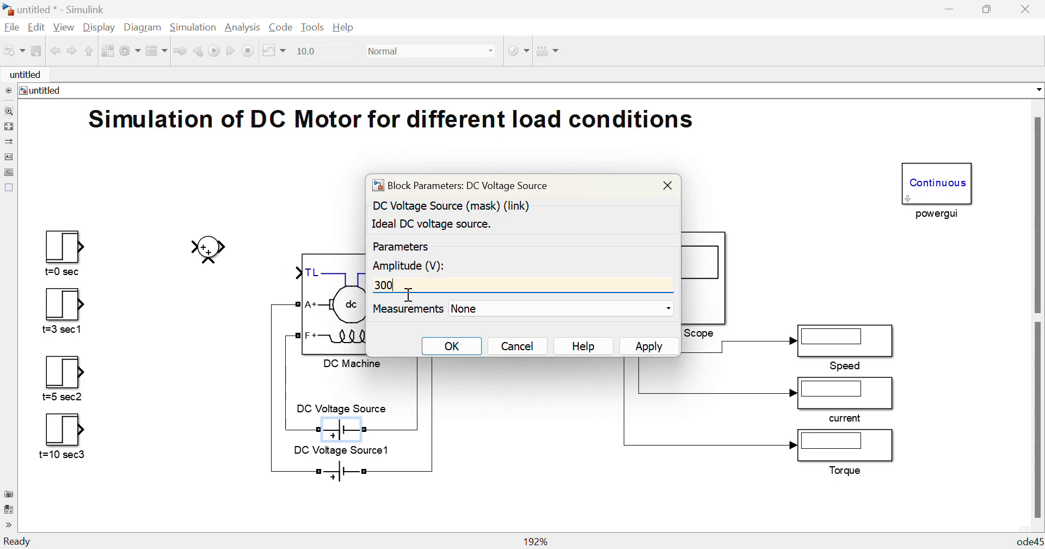
{"action": "left_click", "coordinate": [451, 351]}
Set the amplitude of DC Voltage Source1, which feeds the armature, to 240 V.
{"action": "double_click", "coordinate": [343, 472]}
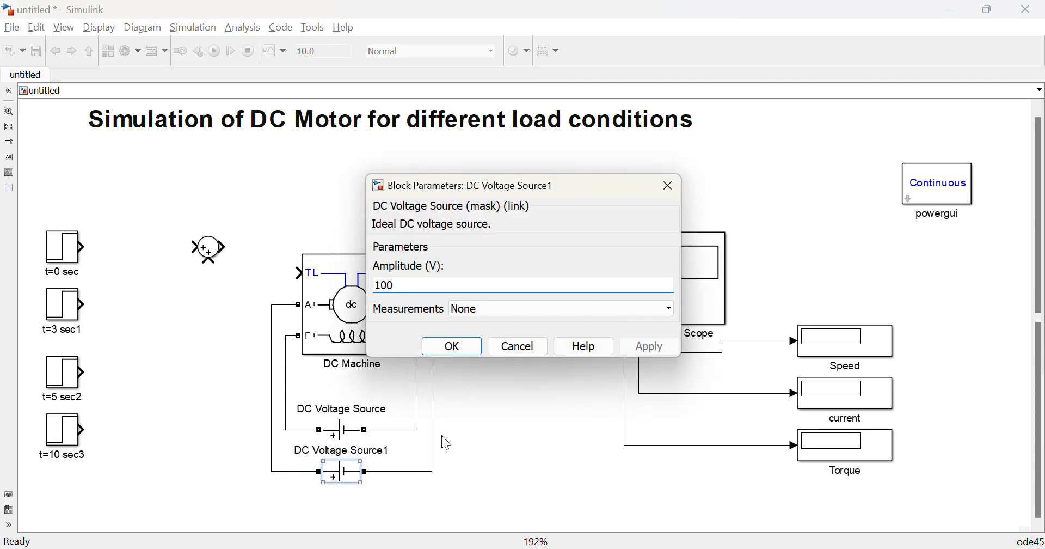
{"action": "double_click", "coordinate": [408, 284]}
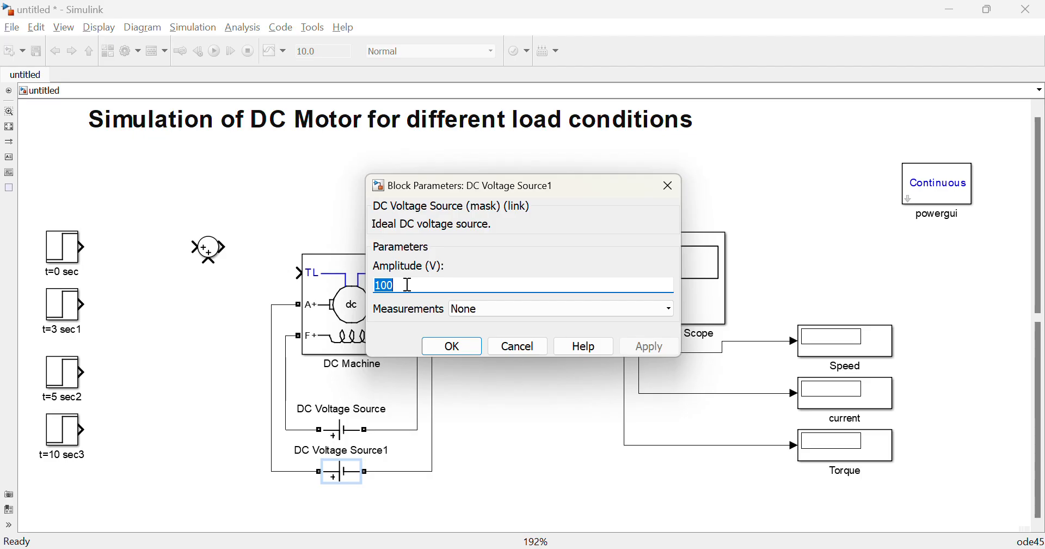
{"action": "type", "text": "240"}
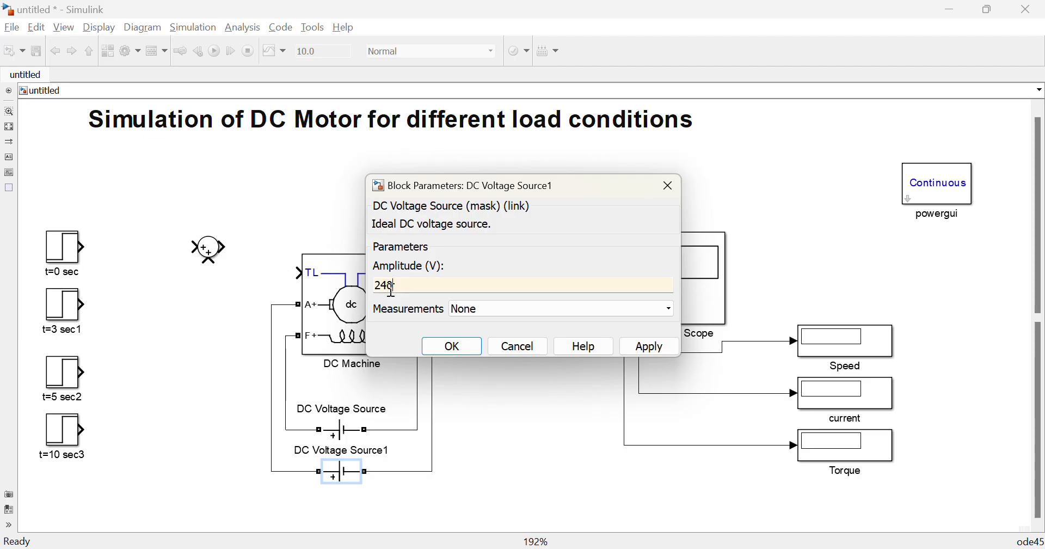
{"action": "left_click", "coordinate": [451, 347]}
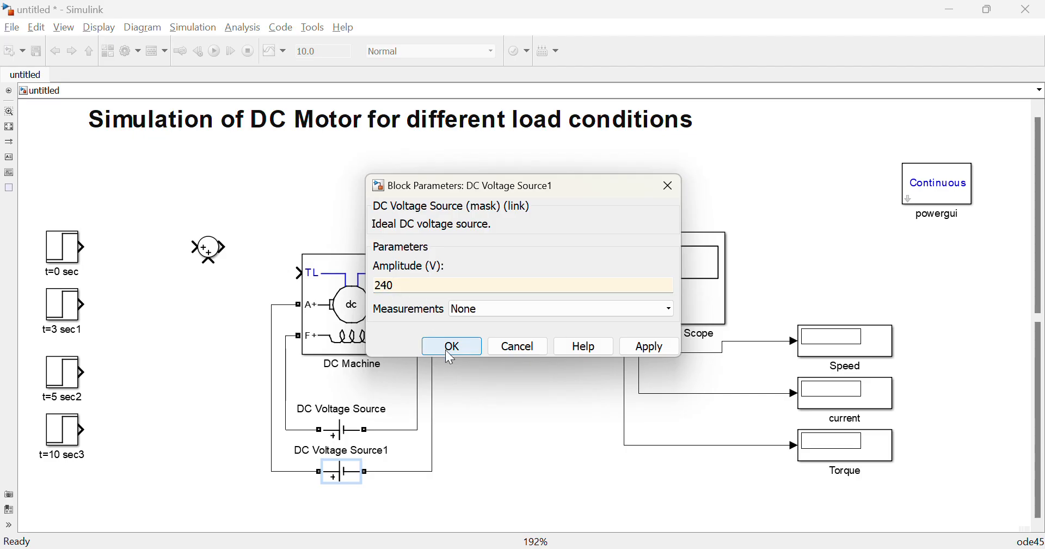
{"action": "key", "text": "ctrl+t"}
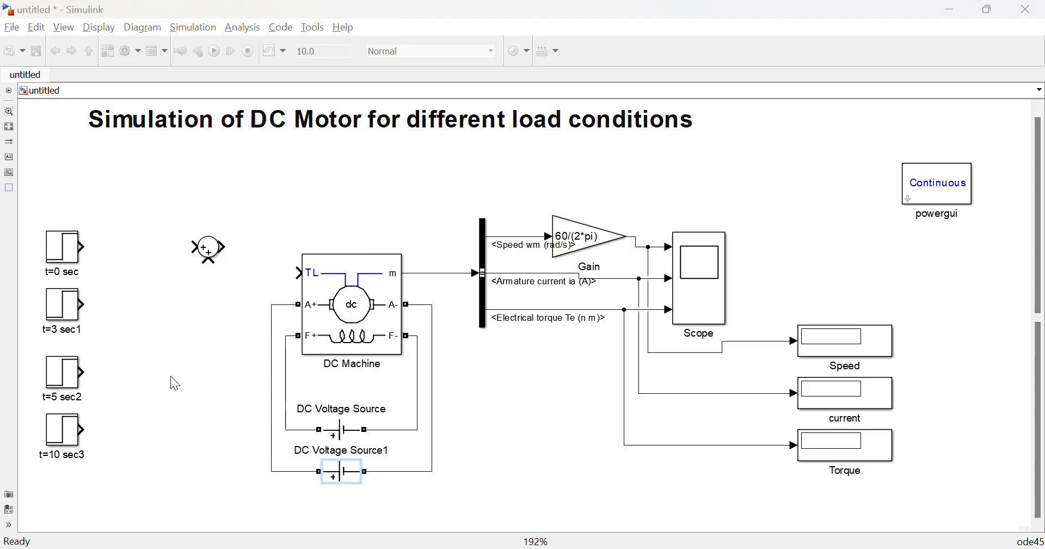
Set the "t=0 sec" block's step time to 0 and its final value to 0.
{"action": "double_click", "coordinate": [58, 249]}
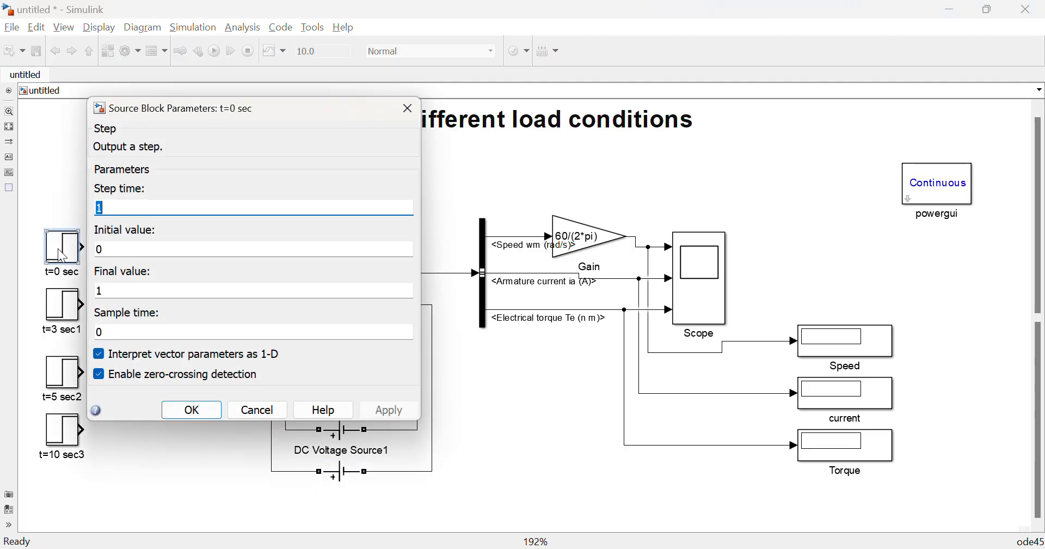
{"action": "left_click", "coordinate": [118, 209]}
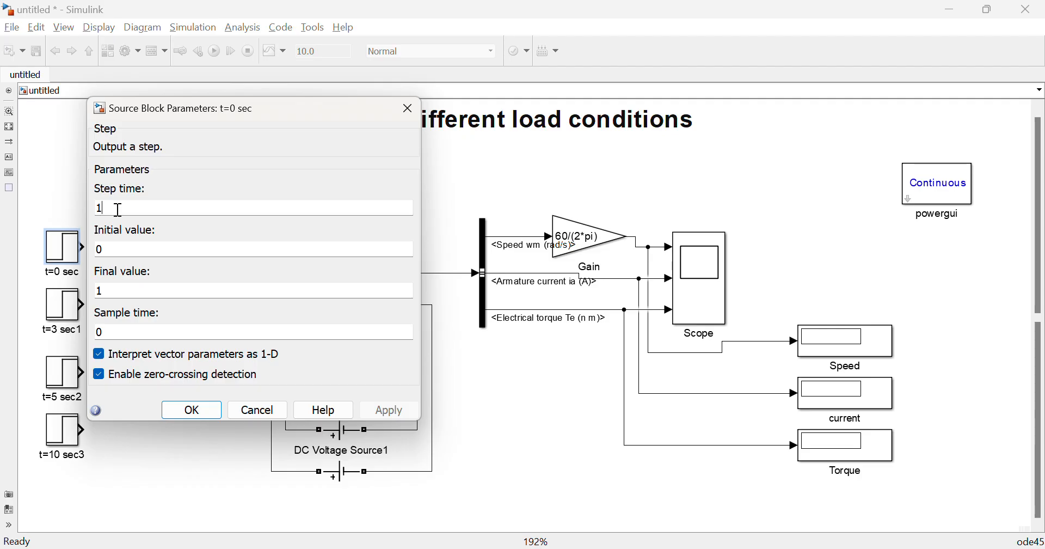
{"action": "double_click", "coordinate": [119, 210]}
{"action": "type", "text": "0"}
{"action": "key", "text": "BackSpace"}
{"action": "type", "text": "0"}
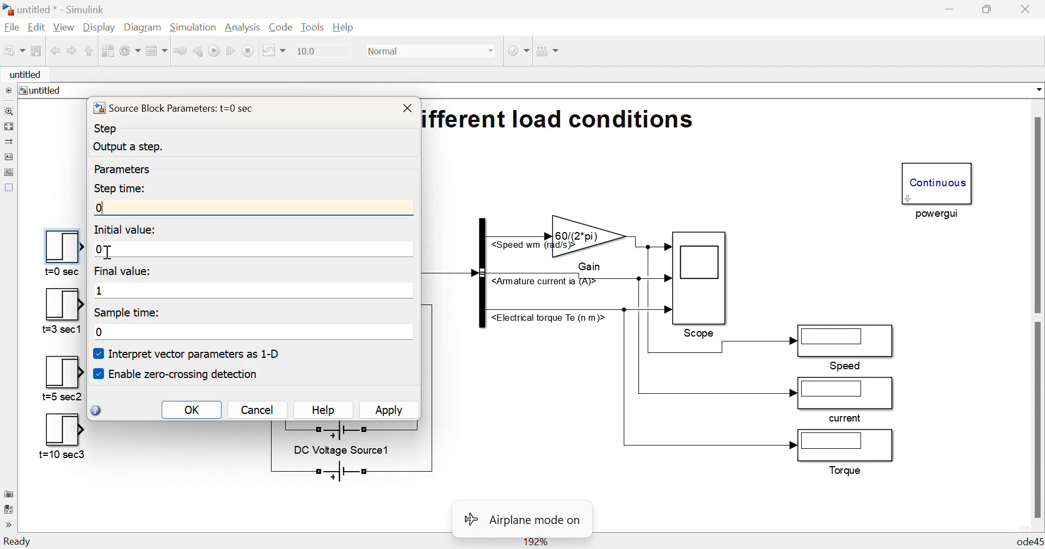
{"action": "double_click", "coordinate": [115, 291]}
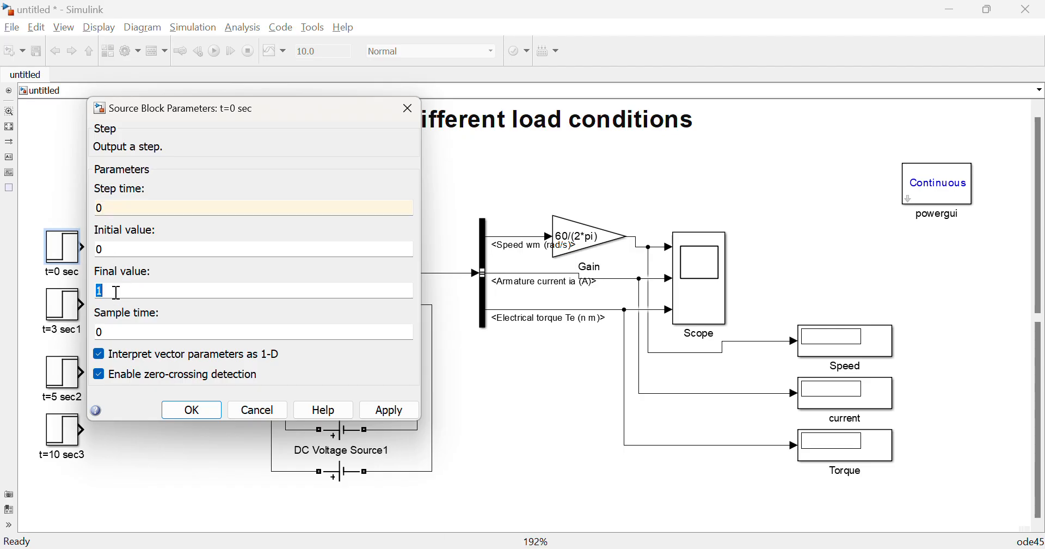
{"action": "type", "text": "0"}
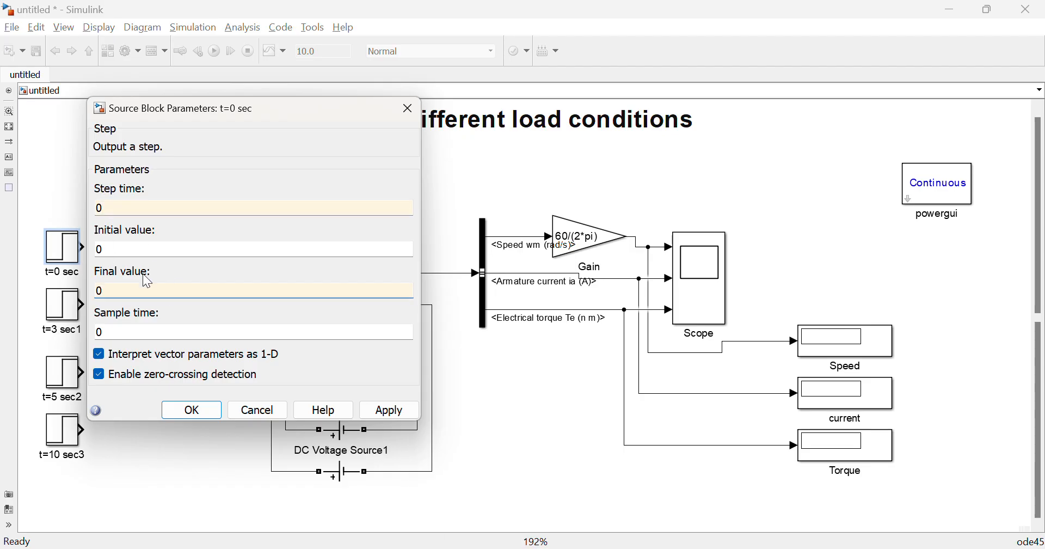
{"action": "left_click", "coordinate": [192, 410]}
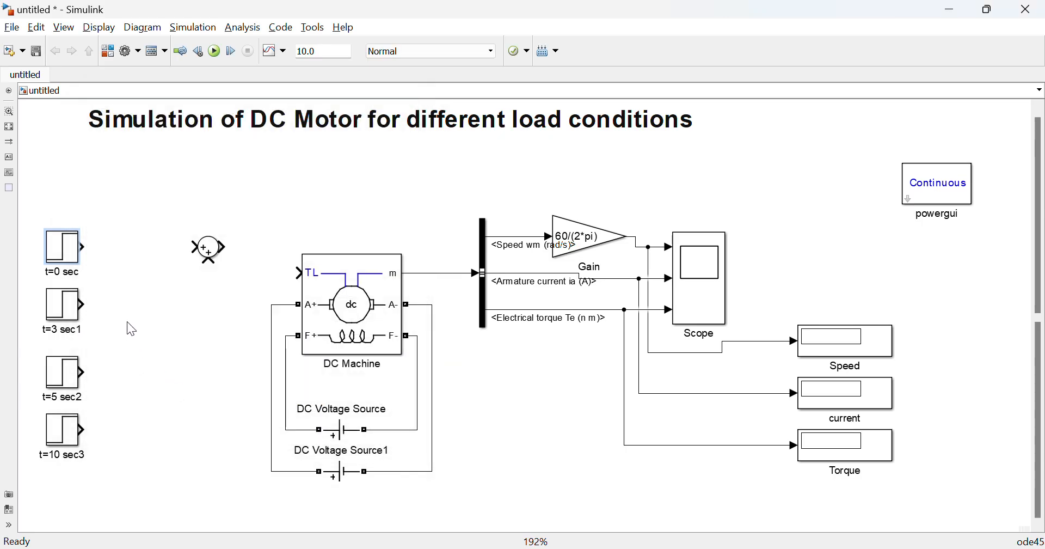
Set the "t=3 sec1" block's step time to 3 and its final value to 20.36.
{"action": "double_click", "coordinate": [60, 306]}
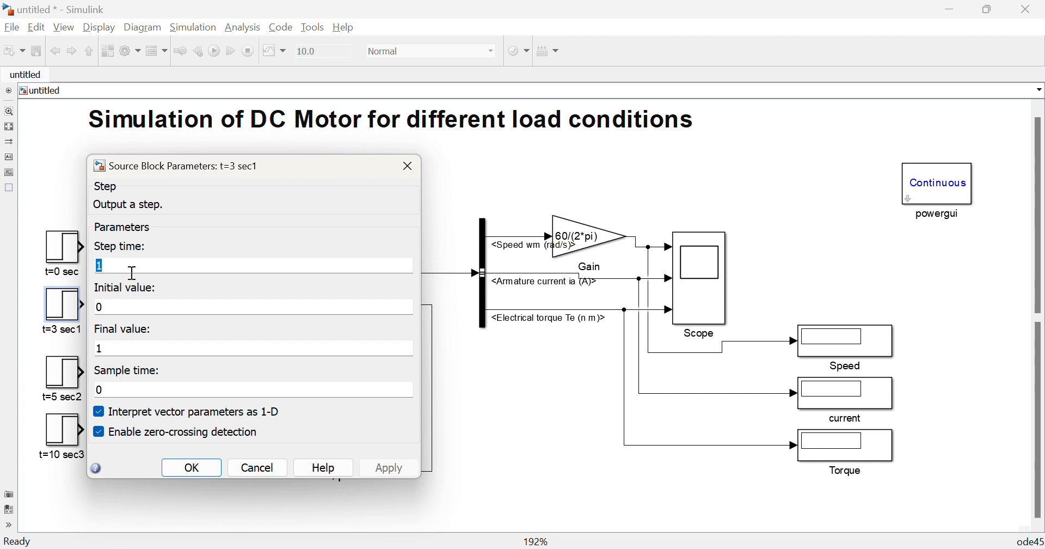
{"action": "type", "text": "3"}
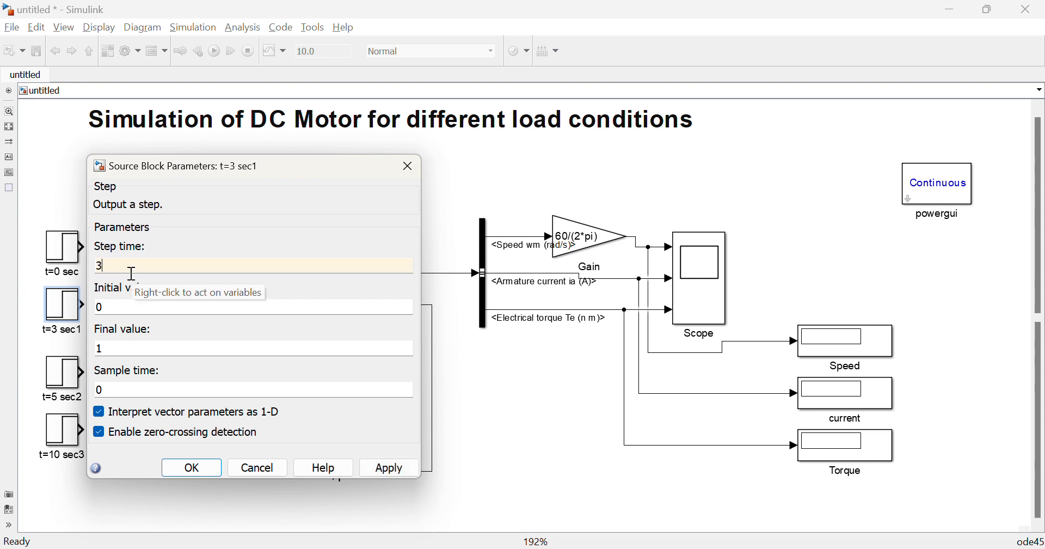
{"action": "double_click", "coordinate": [118, 348]}
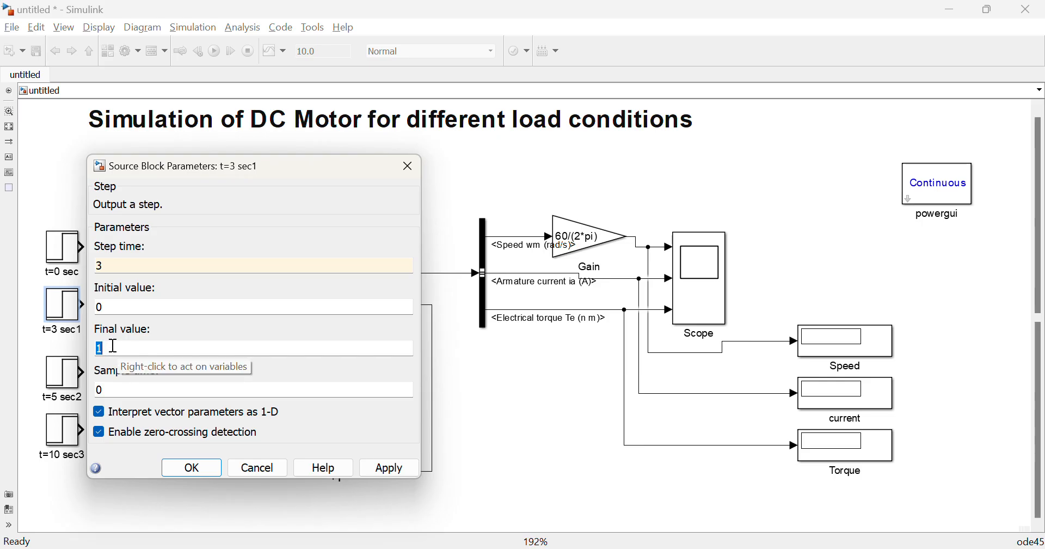
{"action": "type", "text": "20"}
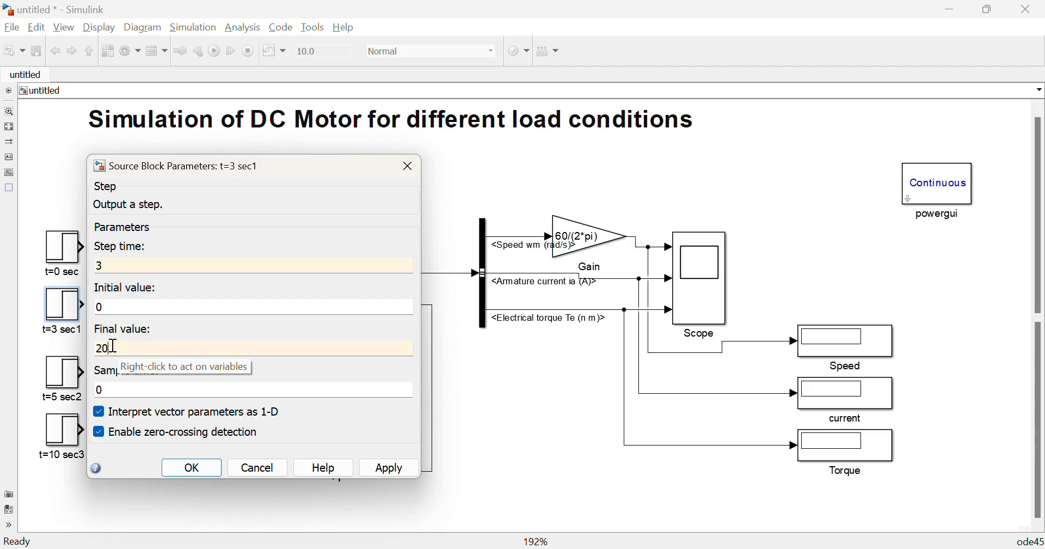
{"action": "type", "text": ".36"}
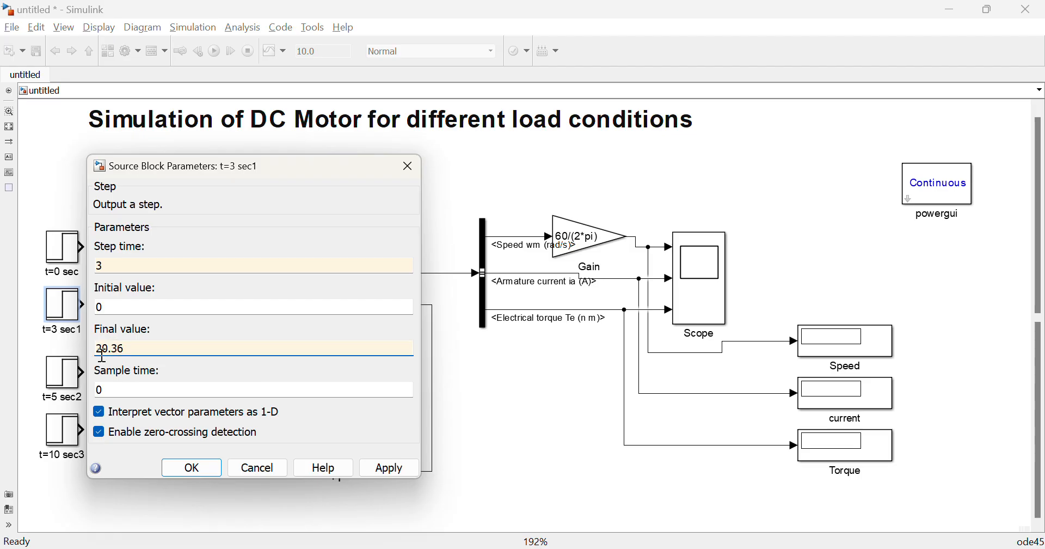
{"action": "left_click", "coordinate": [189, 467]}
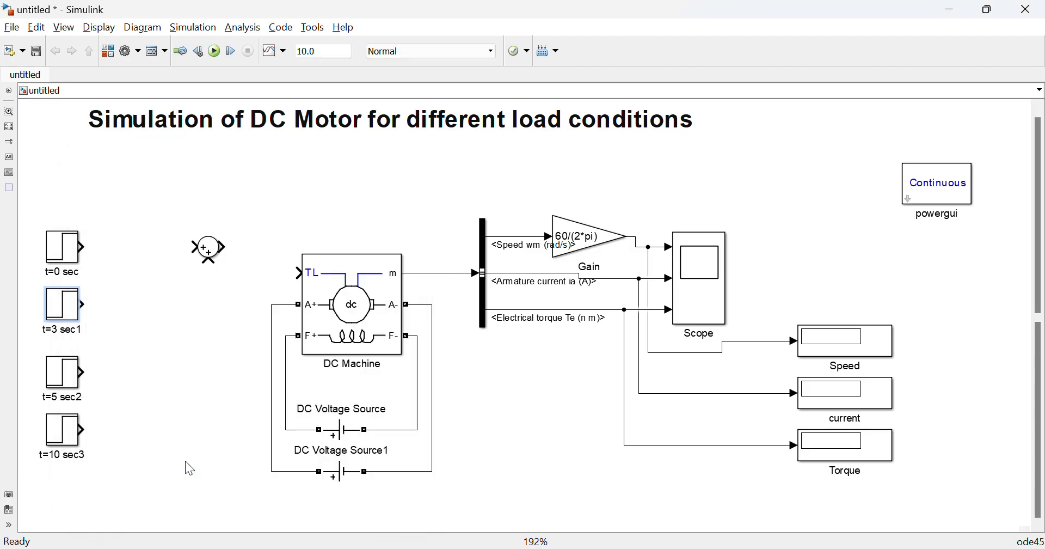
Set the "t=5 sec2" block's step time to 5 and its final value to 10.1.
{"action": "double_click", "coordinate": [63, 375]}
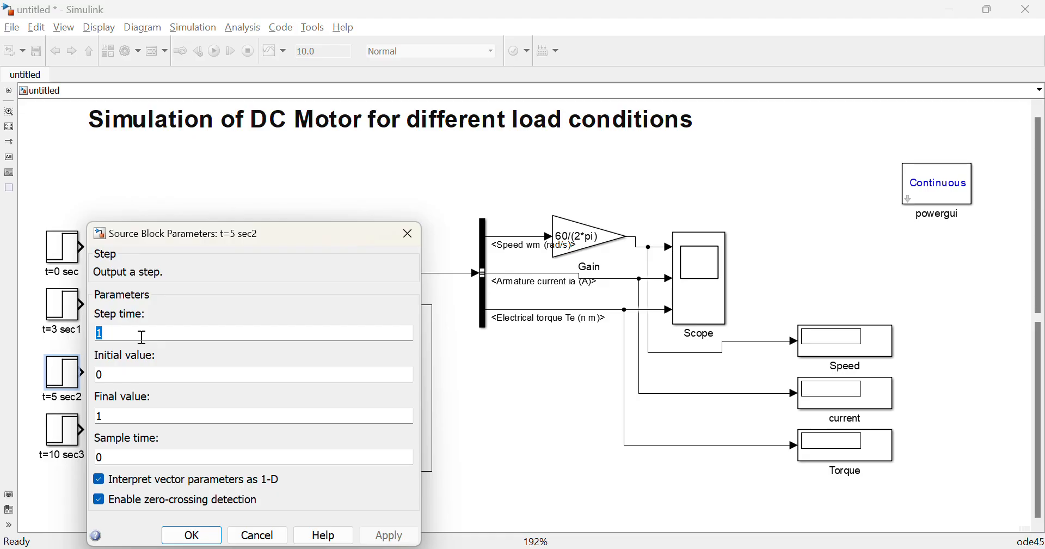
{"action": "type", "text": "5"}
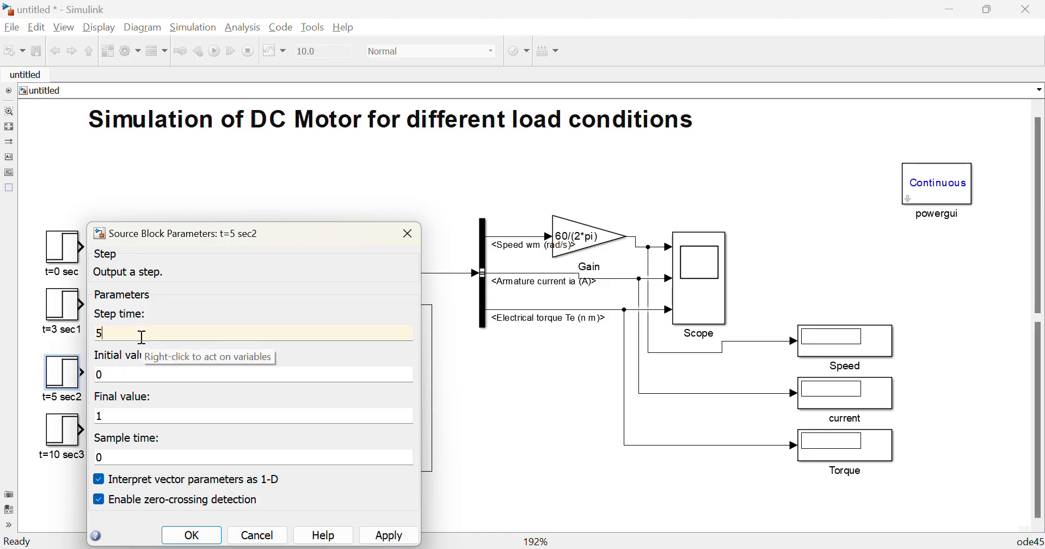
{"action": "double_click", "coordinate": [136, 412]}
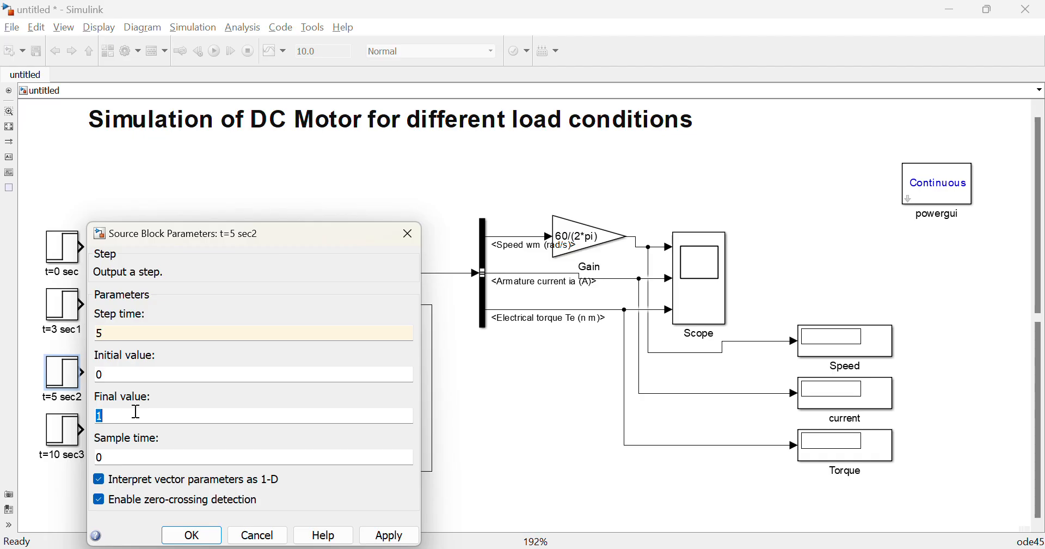
{"action": "type", "text": "19"}
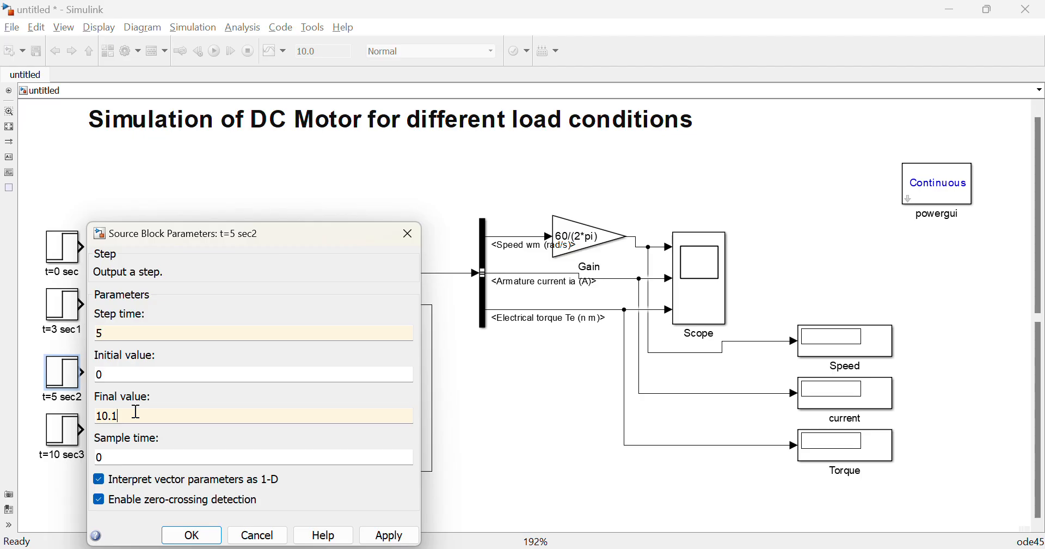
{"action": "left_click", "coordinate": [191, 534]}
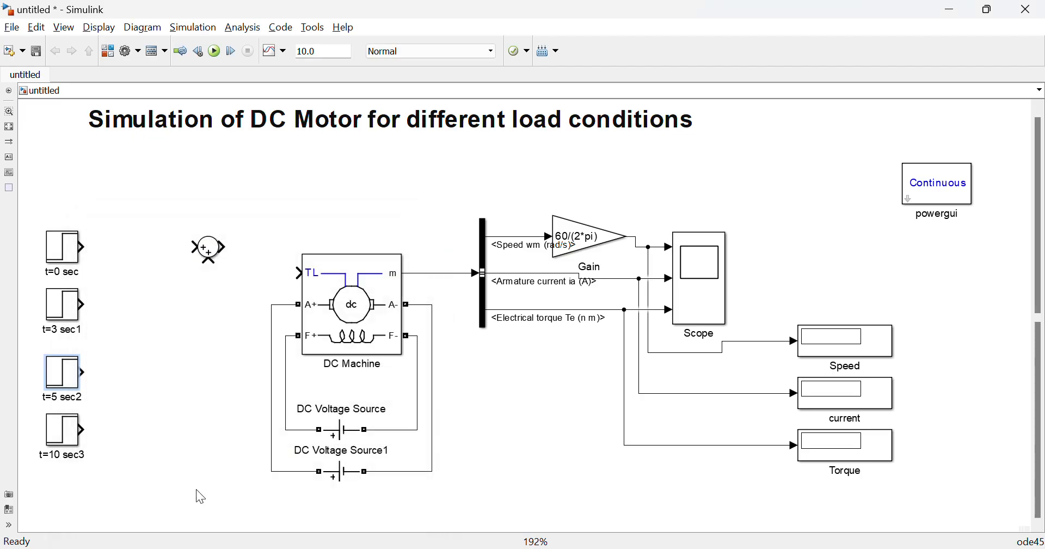
Set the "t=10 sec3" block's step time to 10 and its final value to 5.09.
{"action": "double_click", "coordinate": [67, 436]}
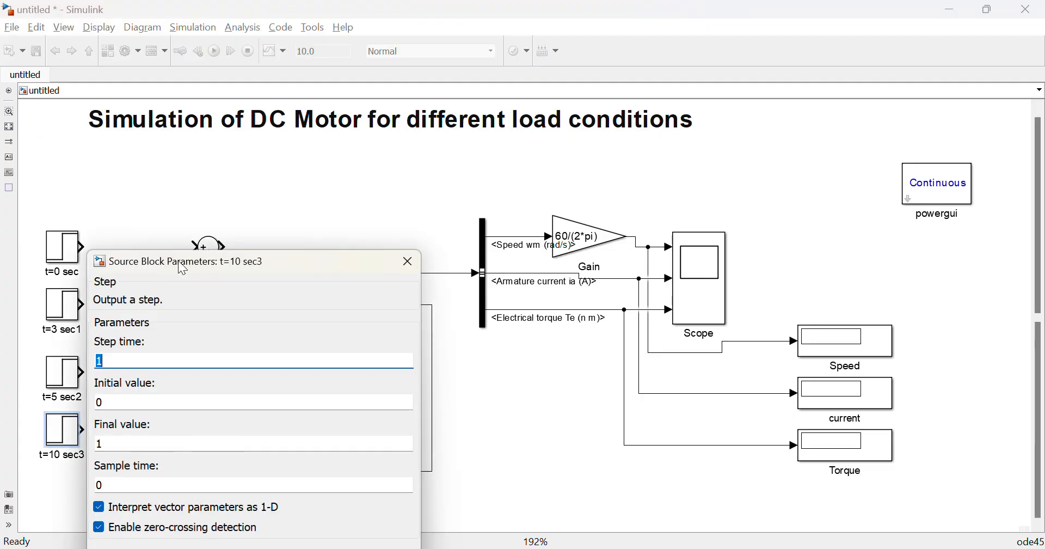
{"action": "left_click_drag", "start_coordinate": [183, 268], "coordinate": [272, 108]}
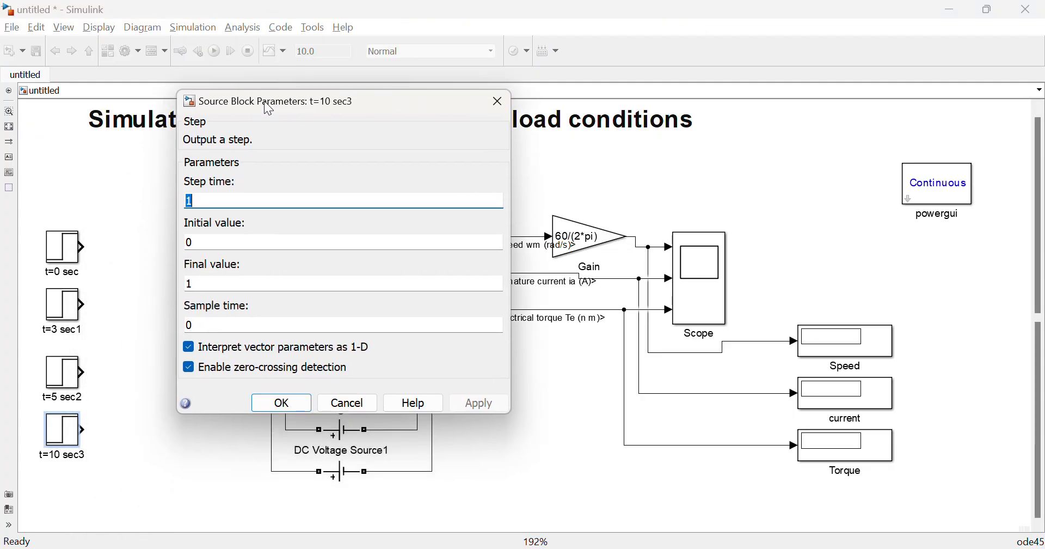
{"action": "left_click", "coordinate": [203, 202]}
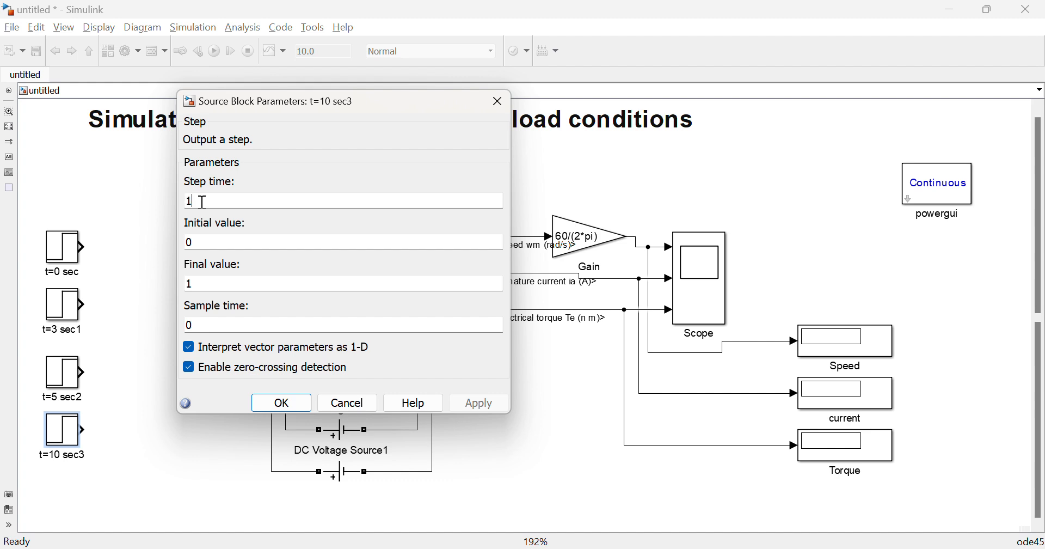
{"action": "type", "text": "0"}
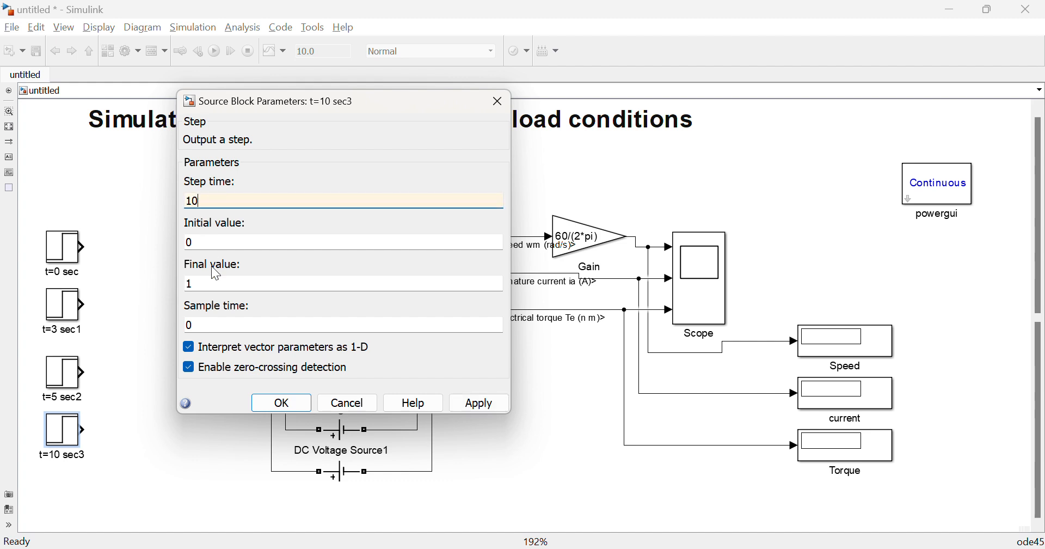
{"action": "double_click", "coordinate": [197, 282]}
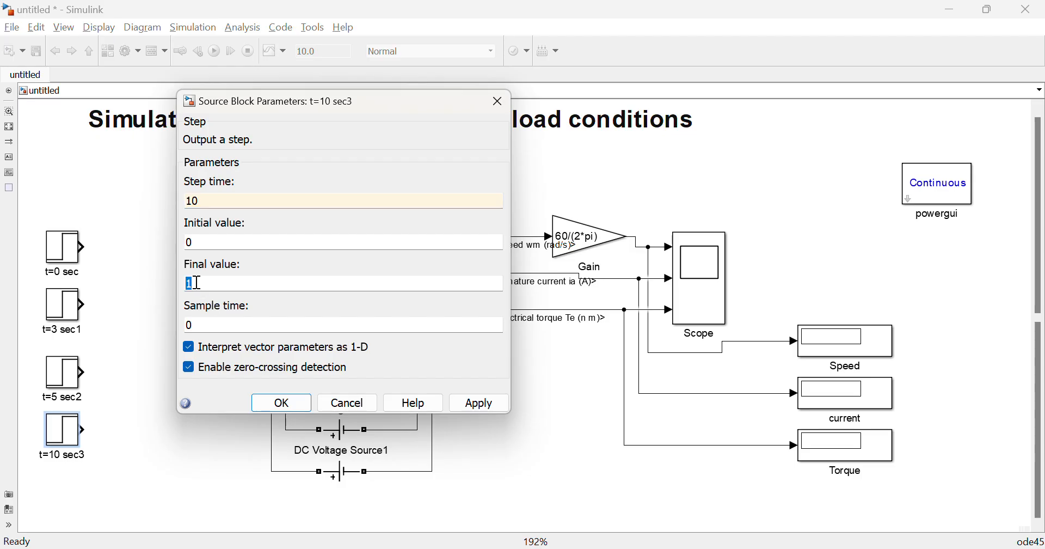
{"action": "type", "text": "5.09"}
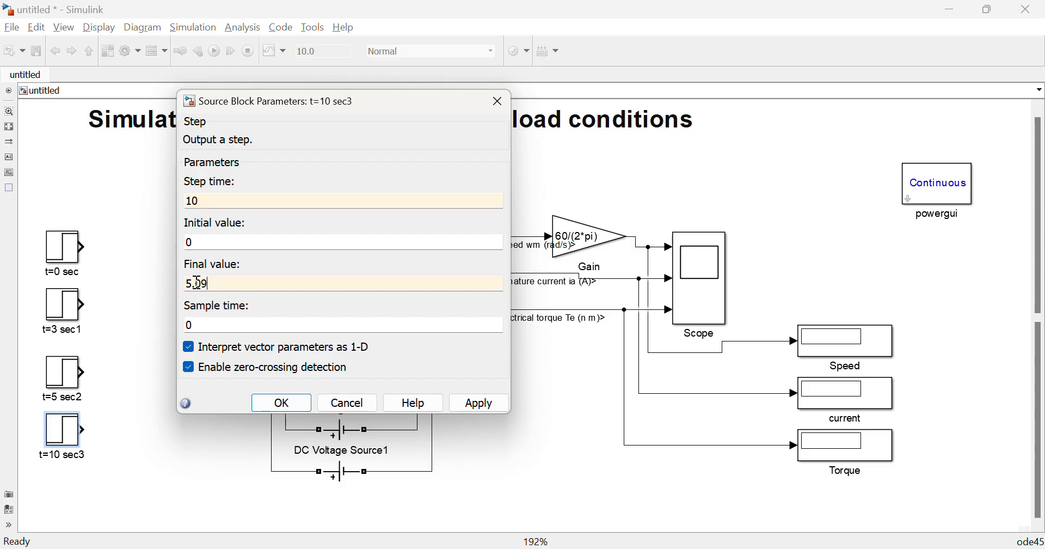
{"action": "left_click", "coordinate": [268, 403]}
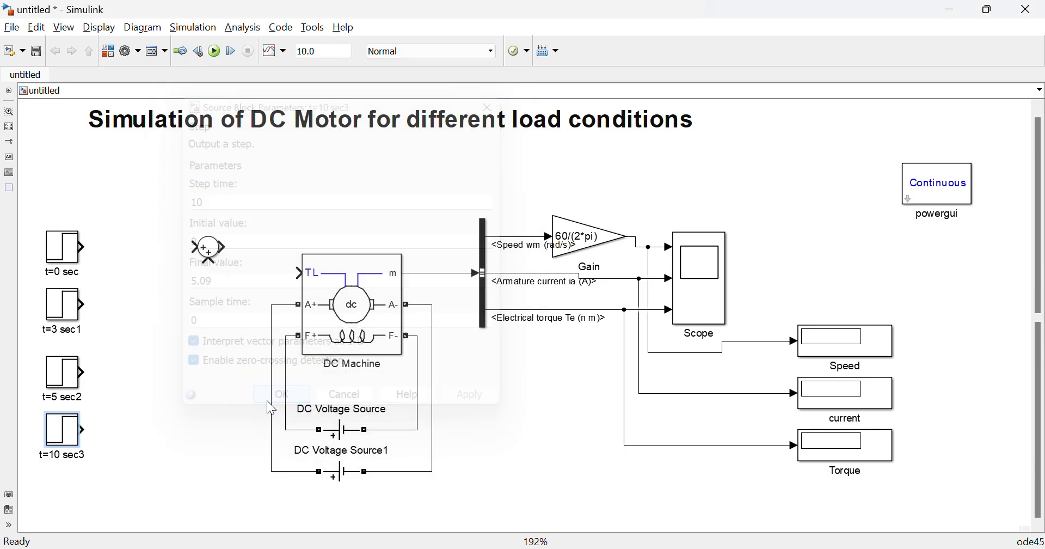
Set the Sum block's list of signs to "|++--" and enlarge the block between the step blocks and the DC Machine.
{"action": "left_click_drag", "start_coordinate": [207, 249], "coordinate": [185, 253]}
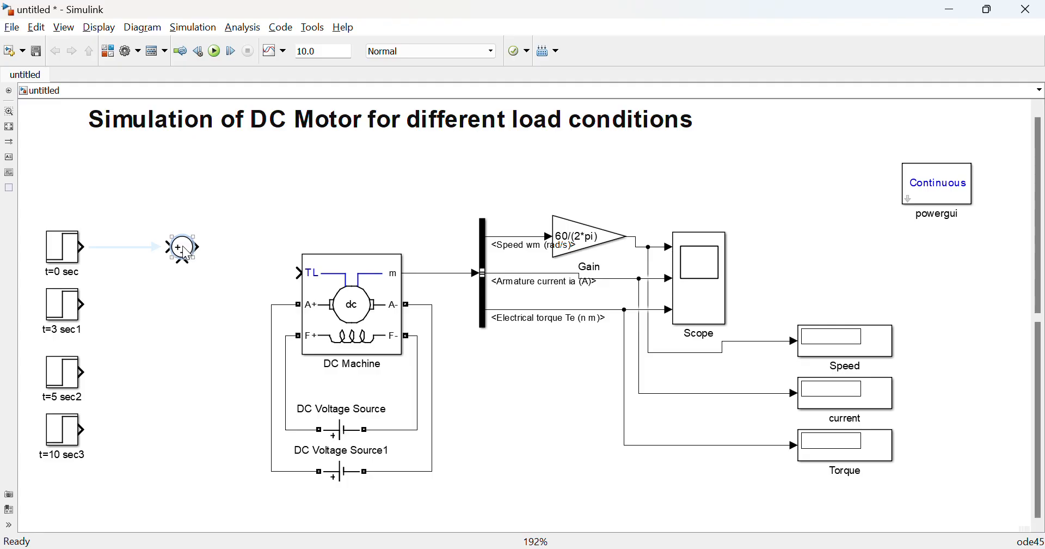
{"action": "double_click", "coordinate": [186, 253]}
{"action": "double_click", "coordinate": [237, 281]}
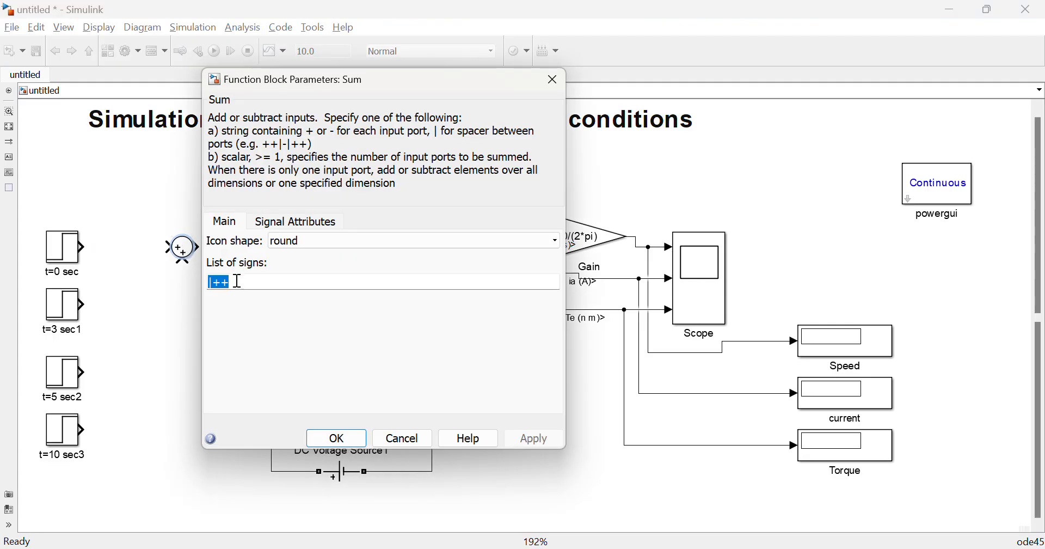
{"action": "left_click", "coordinate": [240, 280]}
{"action": "type", "text": "--"}
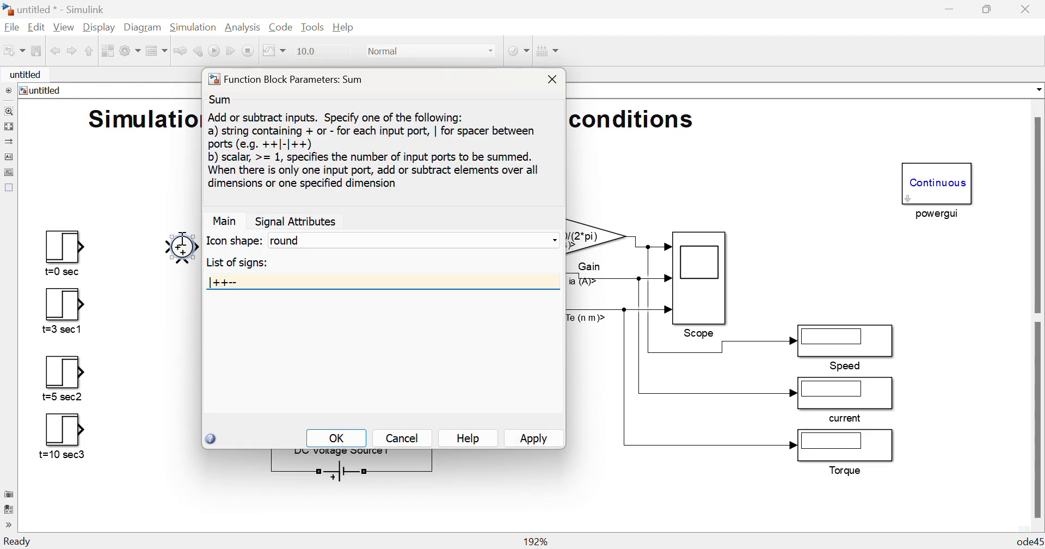
{"action": "left_click", "coordinate": [338, 438]}
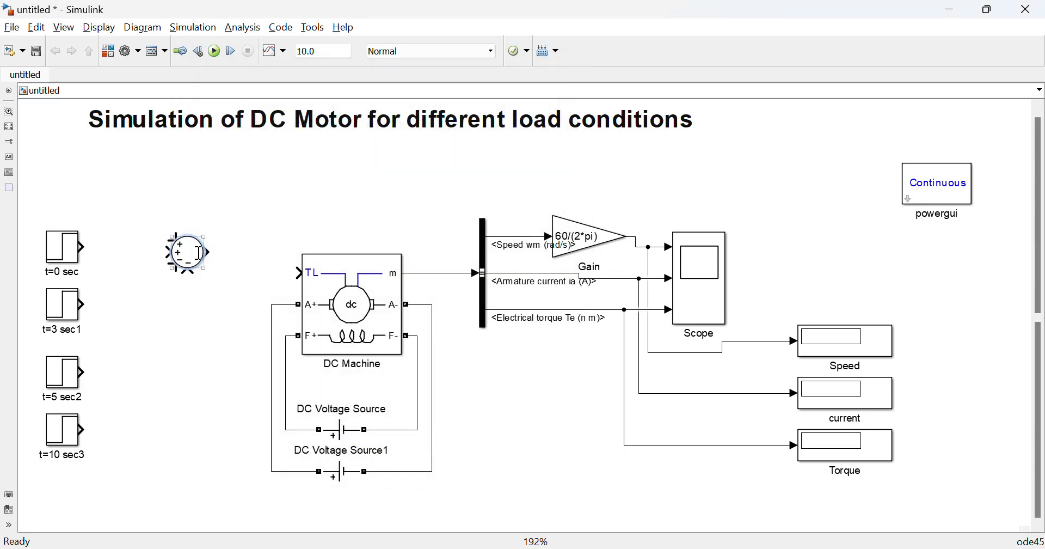
{"action": "left_click_drag", "start_coordinate": [205, 235], "coordinate": [196, 271]}
Connect the Sum block's output to the DC Machine's TL port and the four step blocks, in order, to its inputs.
{"action": "left_click", "coordinate": [254, 276]}
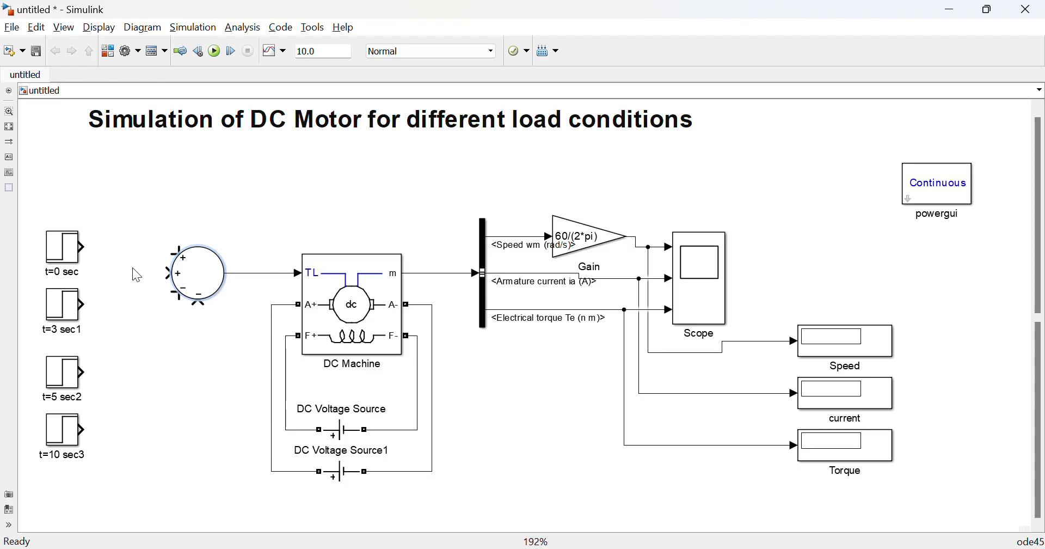
{"action": "mouse_move", "coordinate": [83, 247]}
{"action": "left_mouse_down"}
{"action": "mouse_move", "coordinate": [173, 249]}
{"action": "mouse_move", "coordinate": [161, 272]}
{"action": "mouse_move", "coordinate": [83, 304]}
{"action": "left_mouse_up"}
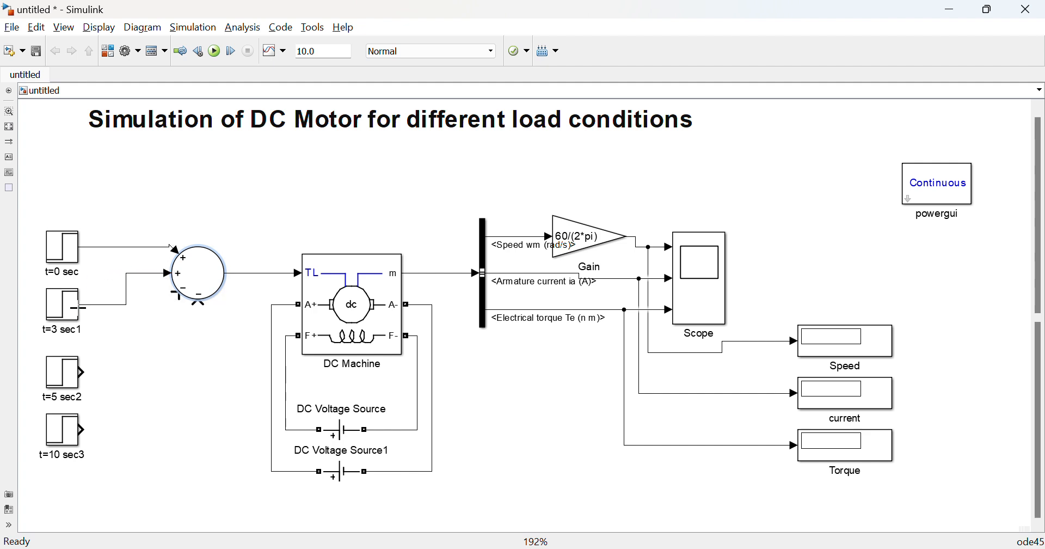
{"action": "left_click_drag", "start_coordinate": [176, 296], "coordinate": [83, 372]}
{"action": "mouse_move", "coordinate": [199, 307]}
{"action": "left_mouse_down"}
{"action": "mouse_move", "coordinate": [109, 441]}
{"action": "mouse_move", "coordinate": [83, 430]}
{"action": "left_mouse_up"}
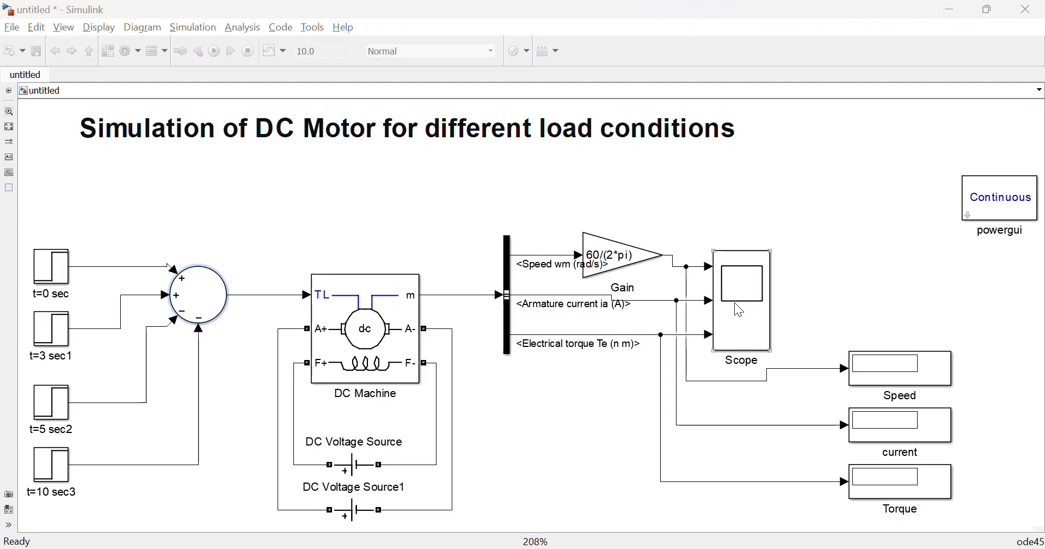
Place copies of the Scope block and the Speed display above the DC Machine.
{"action": "left_click_drag", "start_coordinate": [739, 311], "coordinate": [253, 214]}
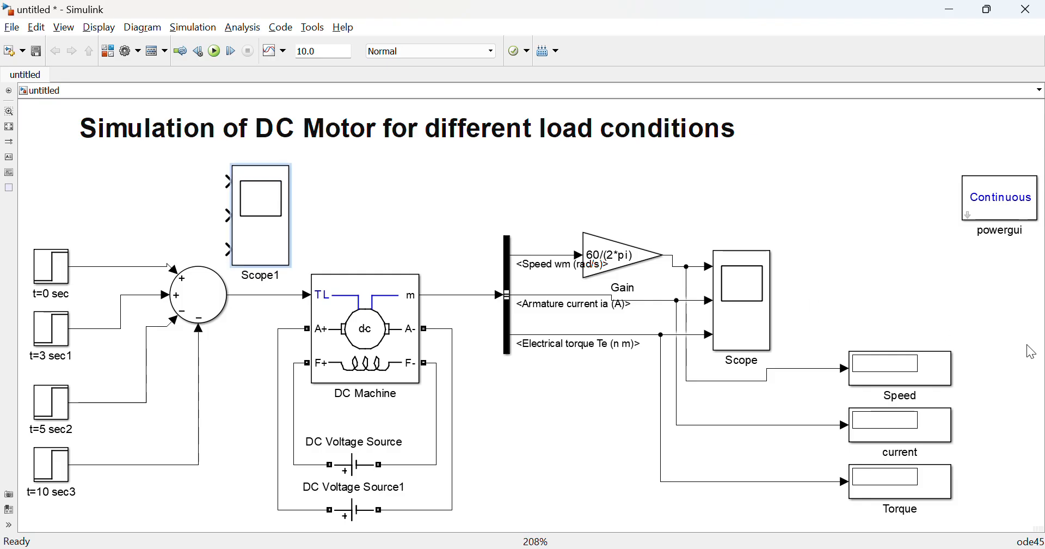
{"action": "left_click_drag", "start_coordinate": [914, 376], "coordinate": [388, 205]}
Set the number of axes of the Scope1 block to 1.
{"action": "left_click", "coordinate": [267, 211]}
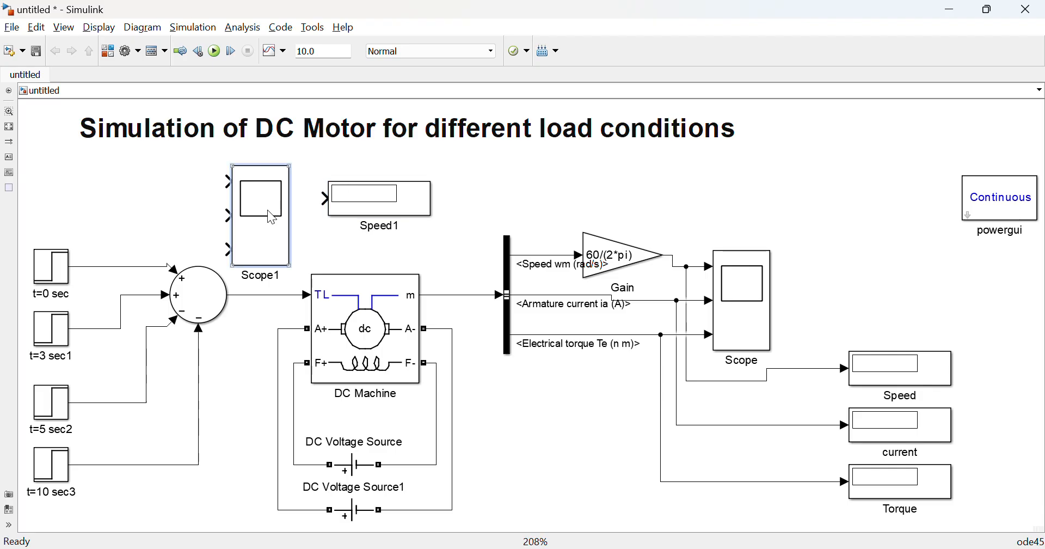
{"action": "double_click", "coordinate": [268, 211]}
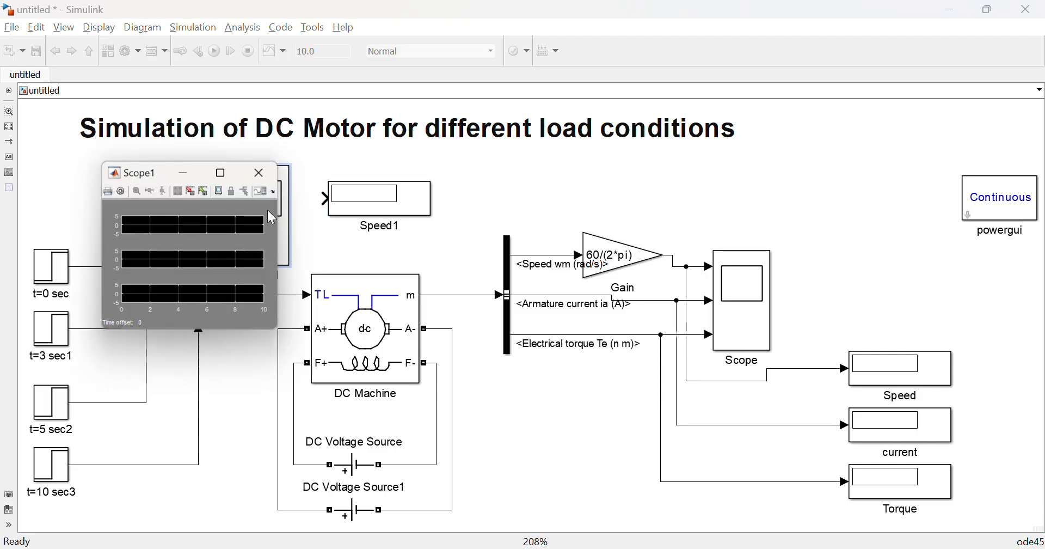
{"action": "left_click", "coordinate": [122, 191]}
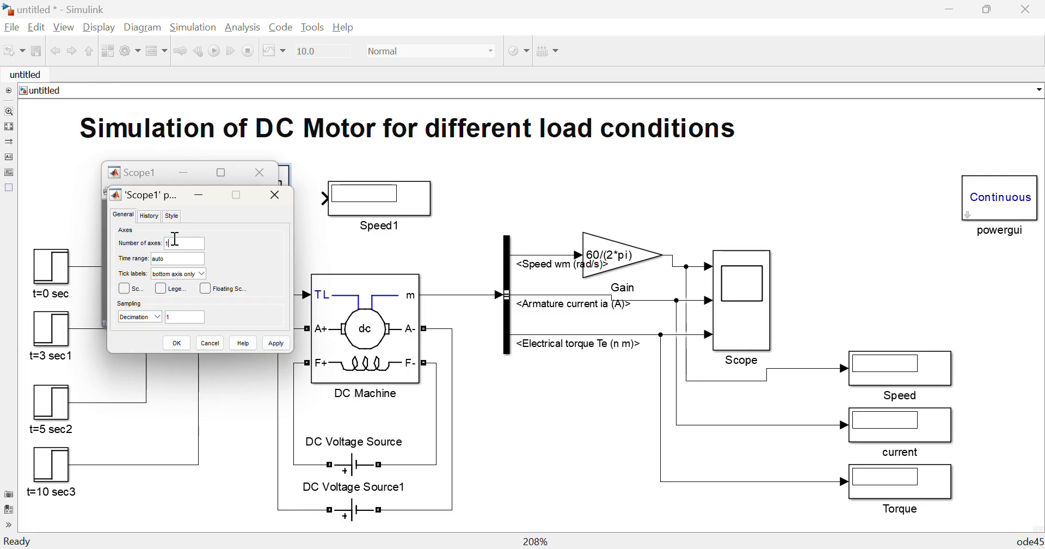
{"action": "left_click", "coordinate": [175, 238]}
{"action": "type", "text": "1"}
{"action": "left_click", "coordinate": [177, 343]}
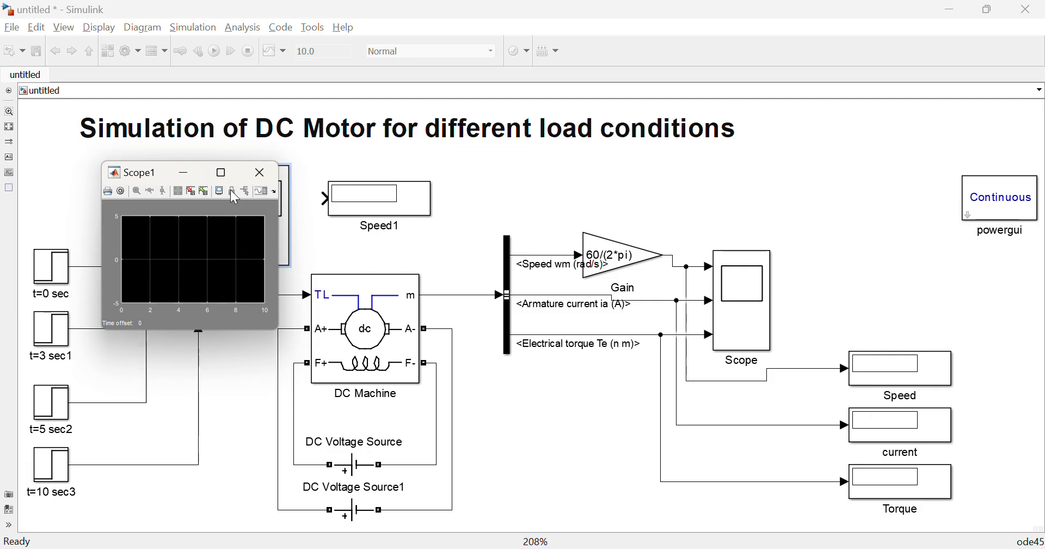
{"action": "left_click", "coordinate": [260, 172]}
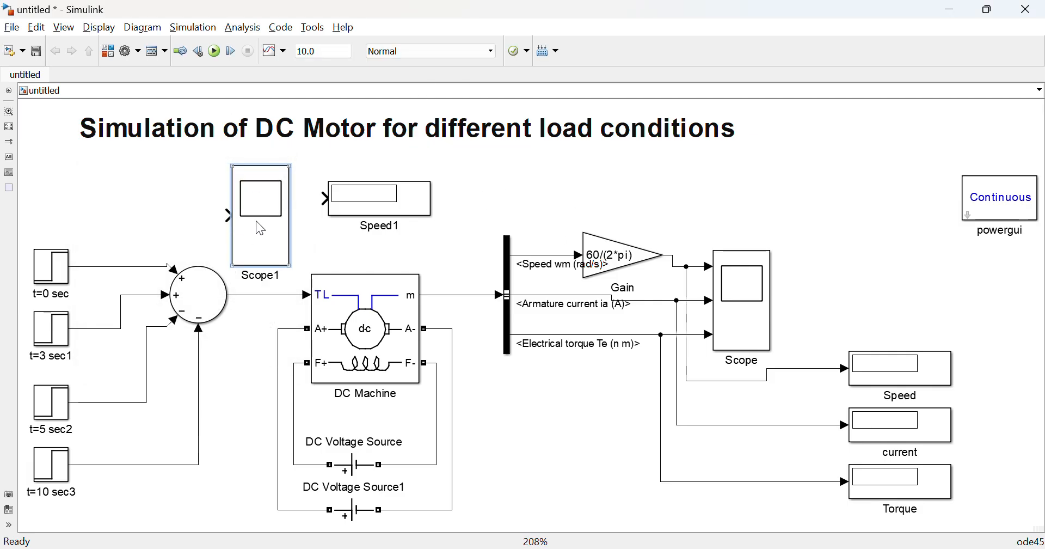
Shrink Scope1 and branch the line between the Sum block and the TL port to both Scope1 and the Speed1 display.
{"action": "mouse_move", "coordinate": [290, 265]}
{"action": "left_mouse_down"}
{"action": "mouse_move", "coordinate": [272, 191]}
{"action": "mouse_move", "coordinate": [274, 204]}
{"action": "mouse_move", "coordinate": [286, 196]}
{"action": "mouse_move", "coordinate": [231, 203]}
{"action": "mouse_move", "coordinate": [251, 296]}
{"action": "left_mouse_up"}
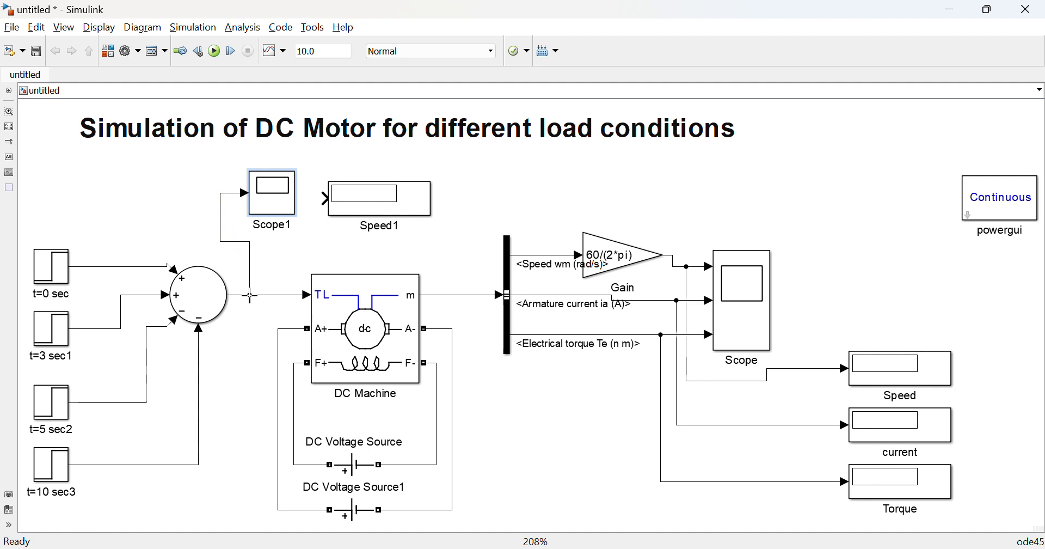
{"action": "mouse_move", "coordinate": [325, 199]}
{"action": "left_mouse_down"}
{"action": "mouse_move", "coordinate": [307, 247]}
{"action": "mouse_move", "coordinate": [266, 295]}
{"action": "left_mouse_up"}
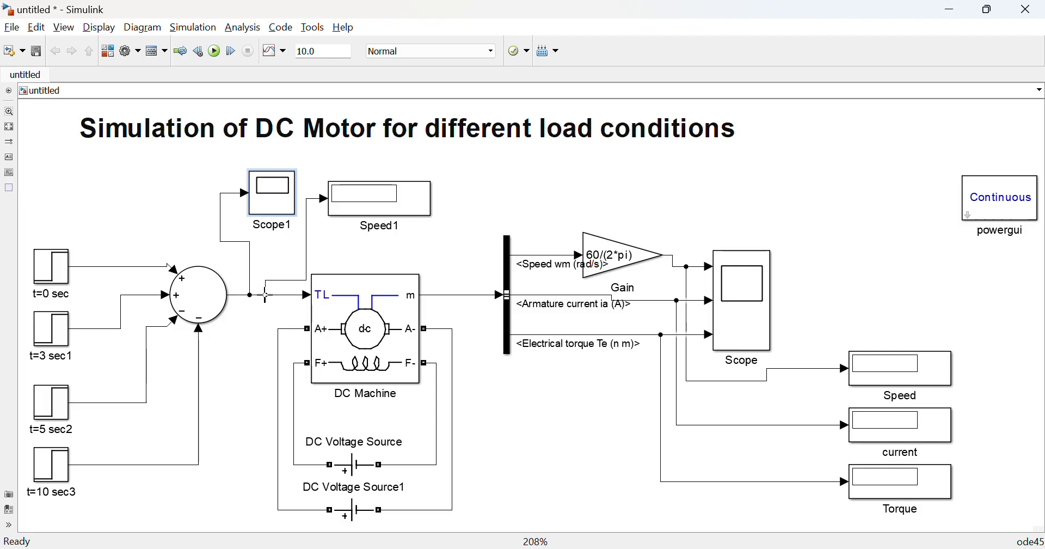
Rename the Speed1 display block above the DC Machine as "Display".
{"action": "left_click", "coordinate": [399, 226]}
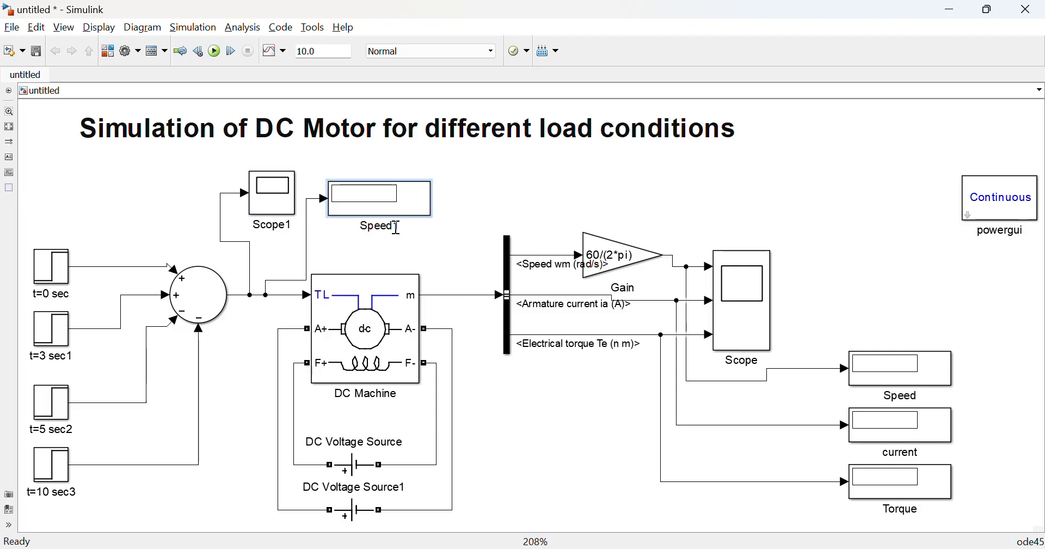
{"action": "double_click", "coordinate": [398, 227]}
{"action": "key", "text": "BackSpace"}
{"action": "left_click", "coordinate": [492, 180]}
{"action": "double_click", "coordinate": [384, 225]}
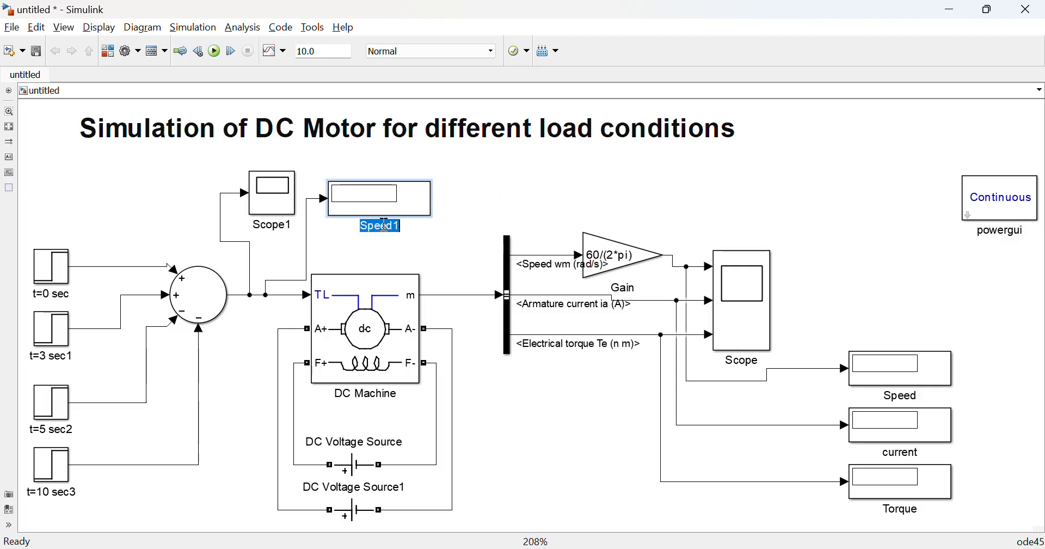
{"action": "type", "text": "Display"}
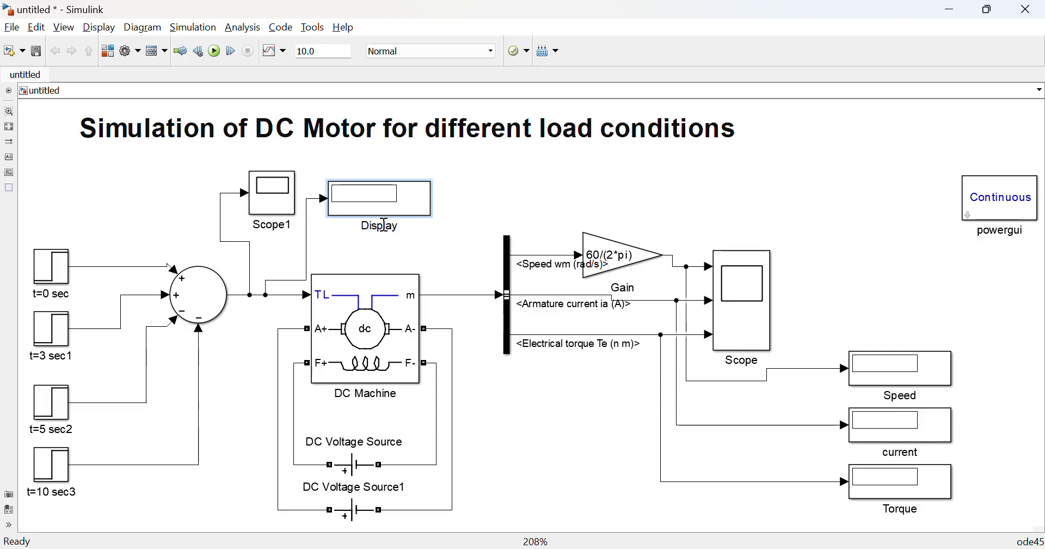
{"action": "left_click", "coordinate": [550, 214]}
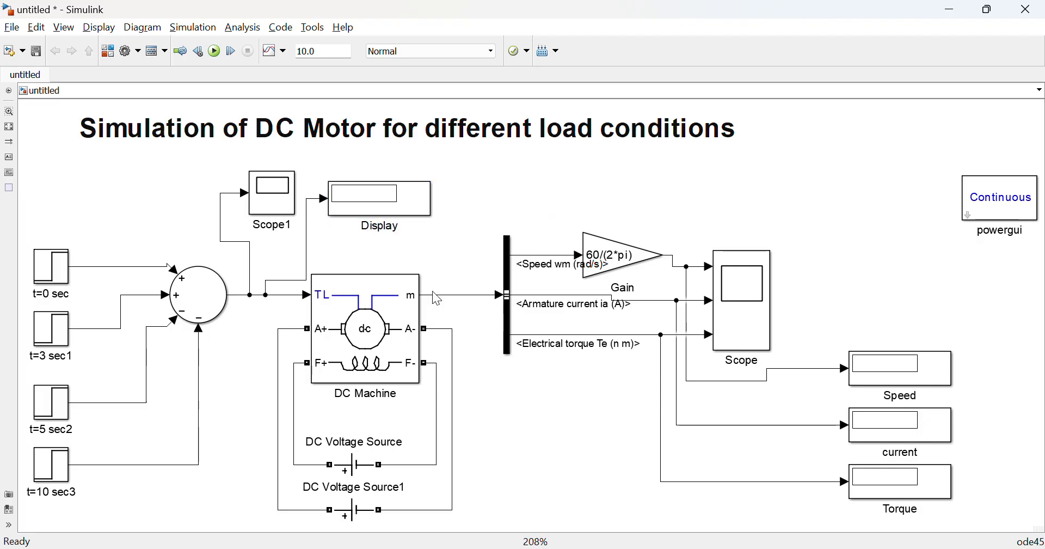
Open the simulation stepping options for the model.
{"action": "scroll", "coordinate": [217, 181], "scroll_direction": "down", "scroll_amount": 1}
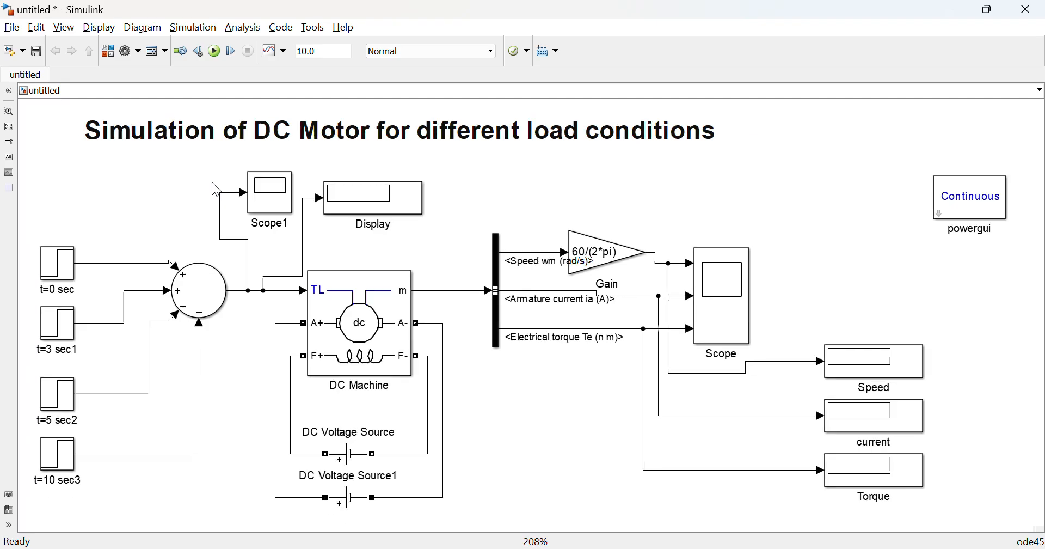
{"action": "left_click", "coordinate": [238, 143]}
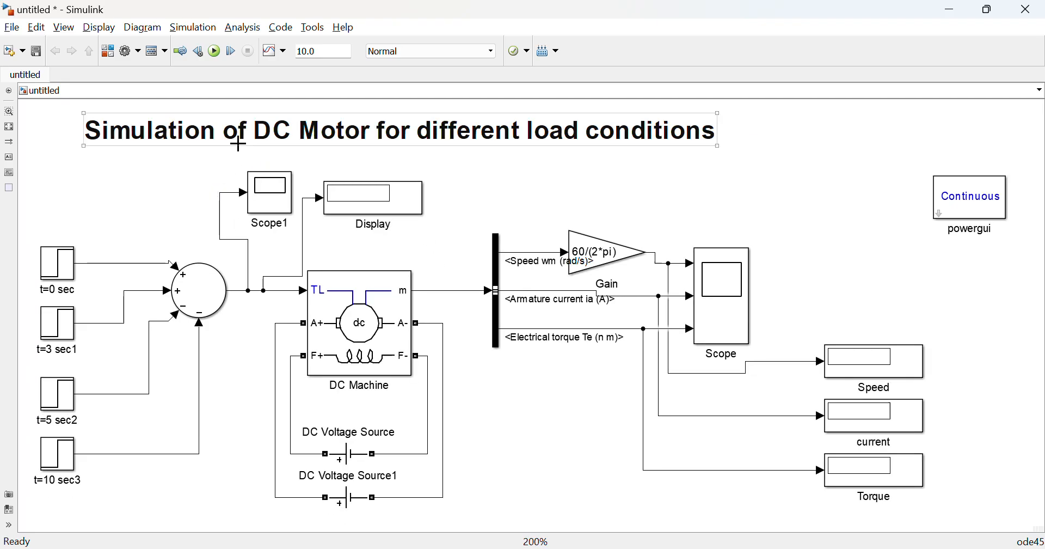
{"action": "left_click", "coordinate": [197, 51]}
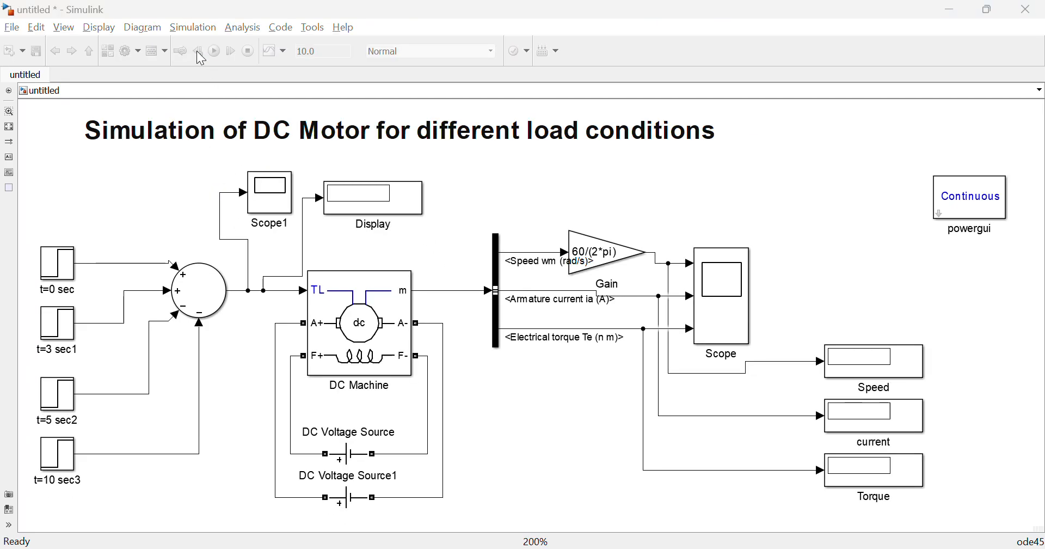